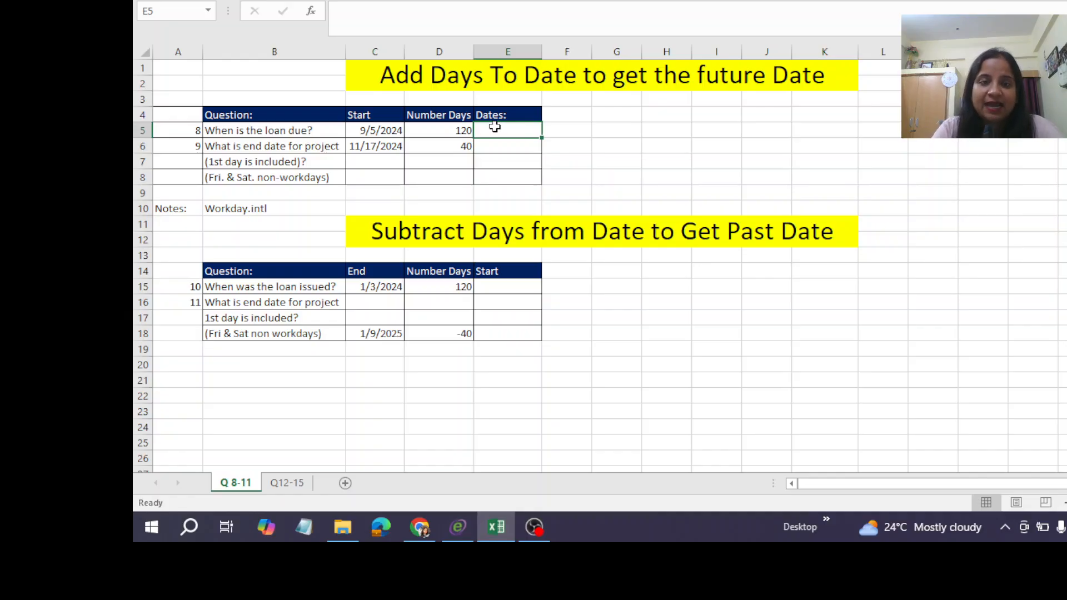
Calculate the loan due date in E5 by adding the number of days to the start date with =C5+D5.
{"action": "type", "text": "="}
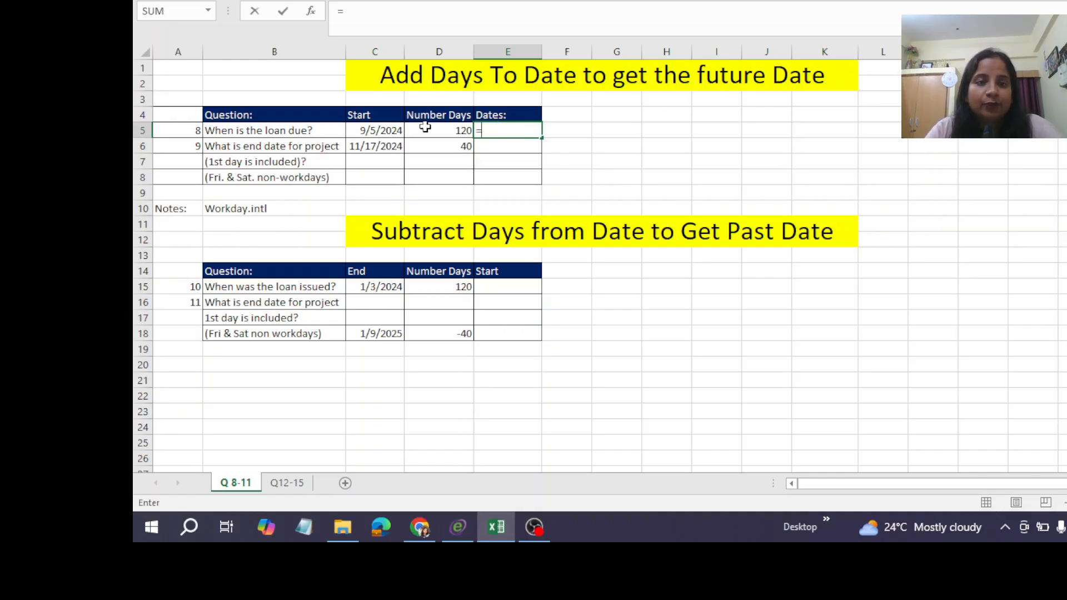
{"action": "left_click", "coordinate": [378, 130]}
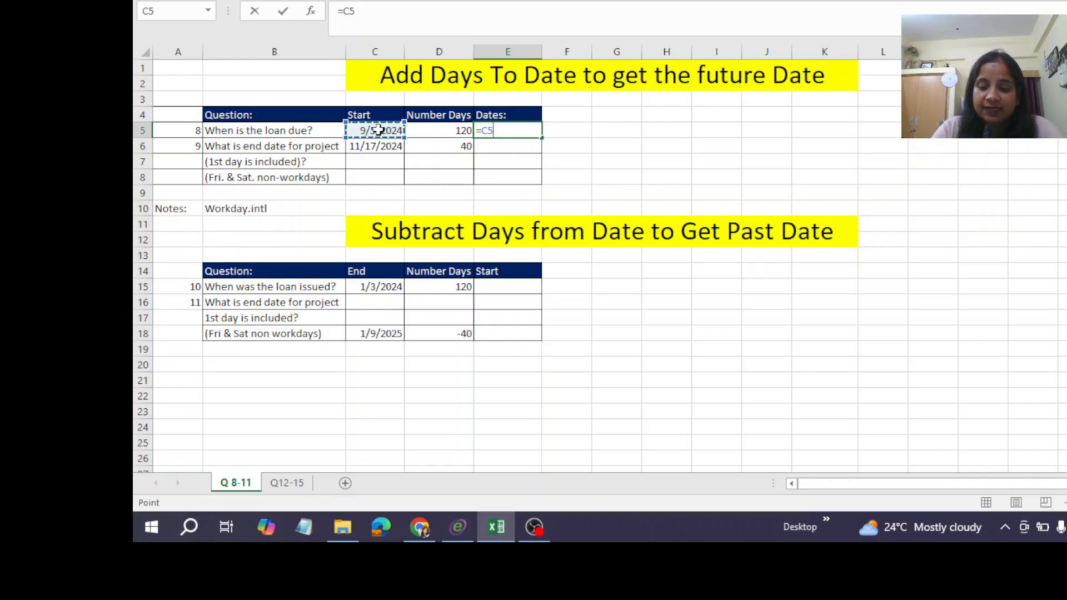
{"action": "type", "text": "+"}
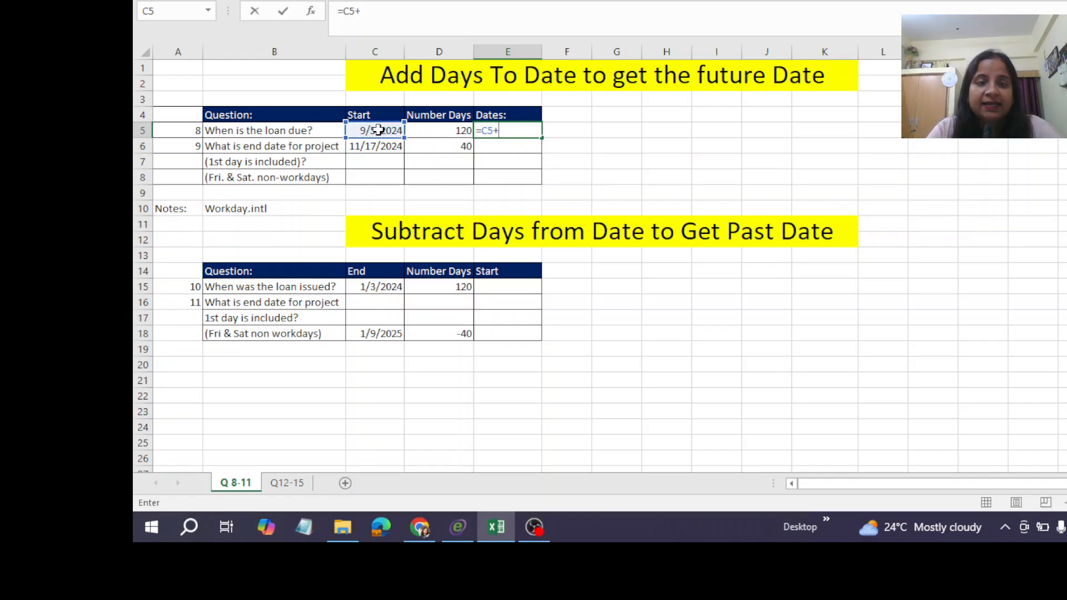
{"action": "left_click", "coordinate": [445, 132]}
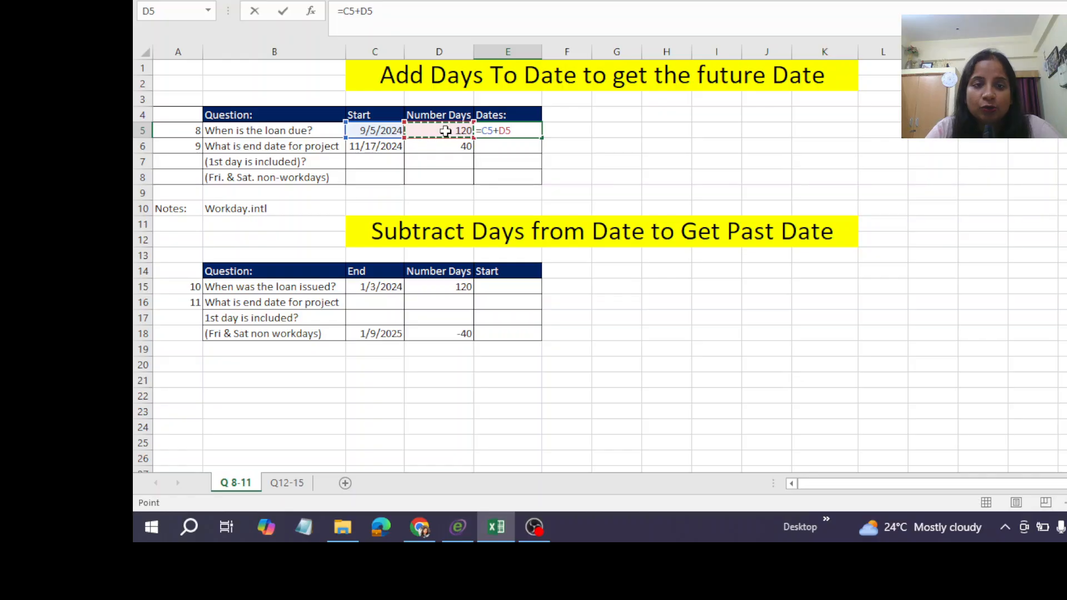
{"action": "key", "text": "ctrl+Return"}
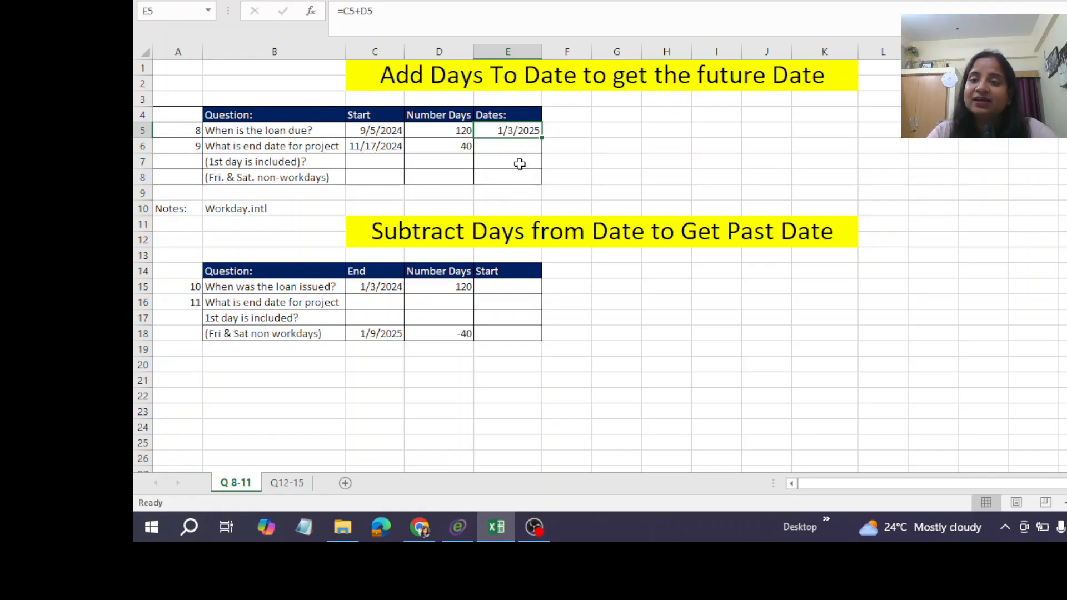
Write =WORKDAY.INTL(C6,D6,7) in E6 for the project end date, with Friday and Saturday as the weekend.
{"action": "left_click", "coordinate": [494, 147]}
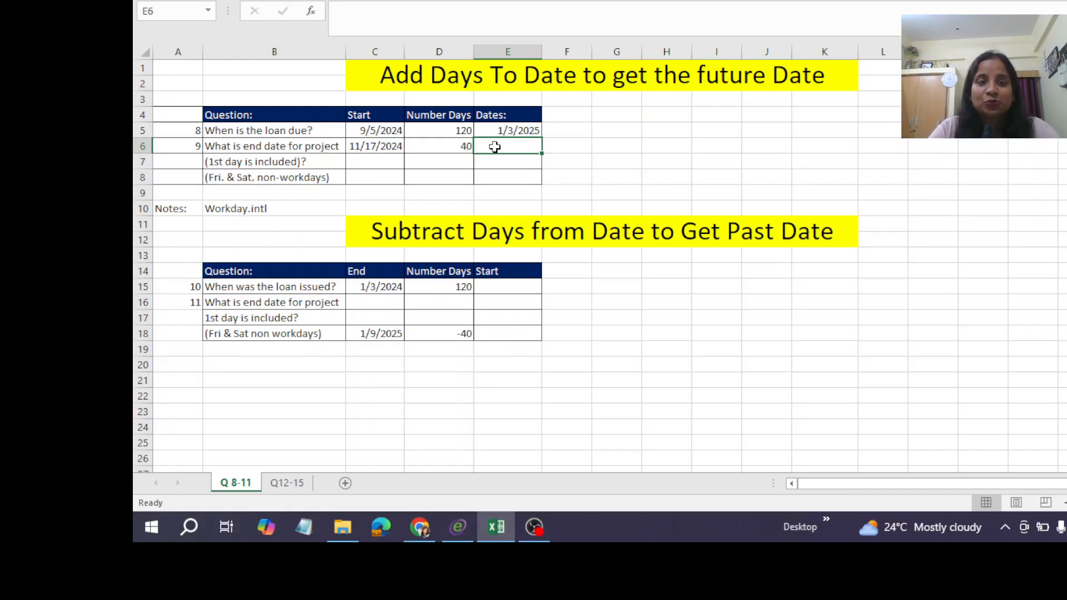
{"action": "type", "text": "="}
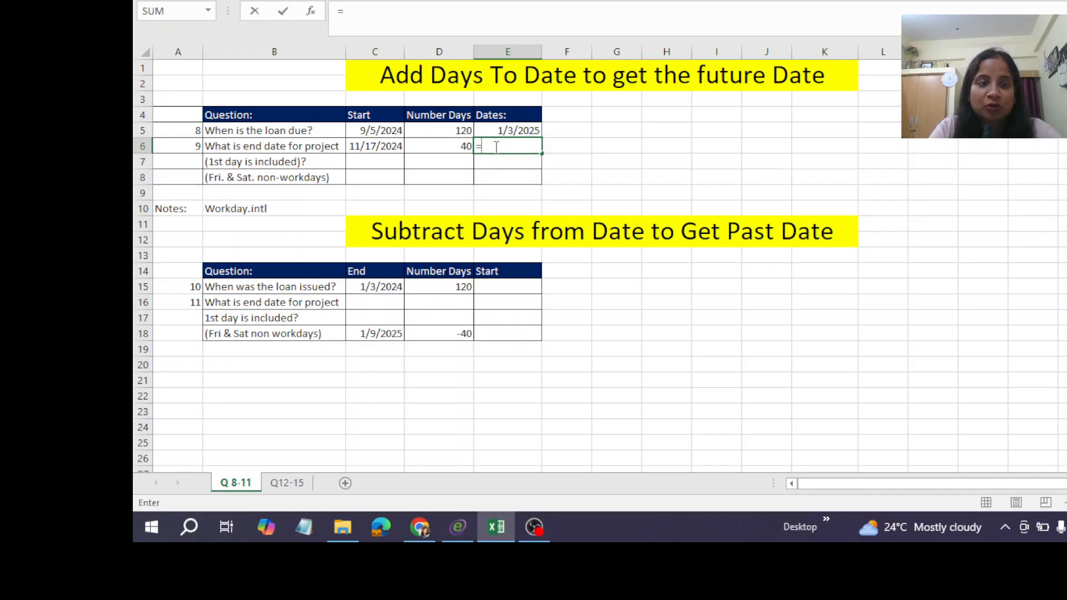
{"action": "type", "text": "wor"}
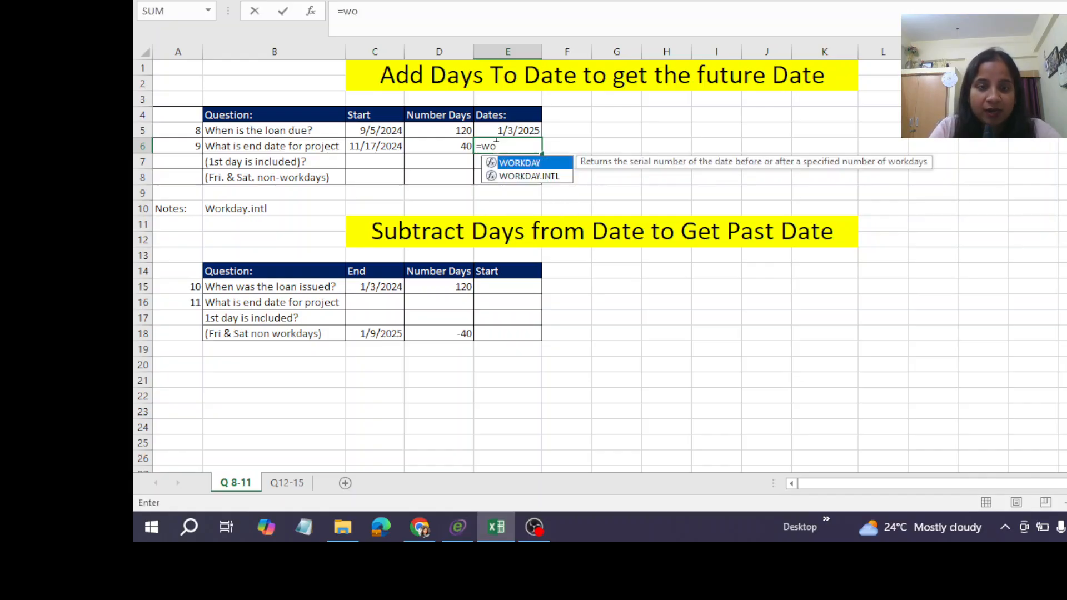
{"action": "double_click", "coordinate": [544, 176]}
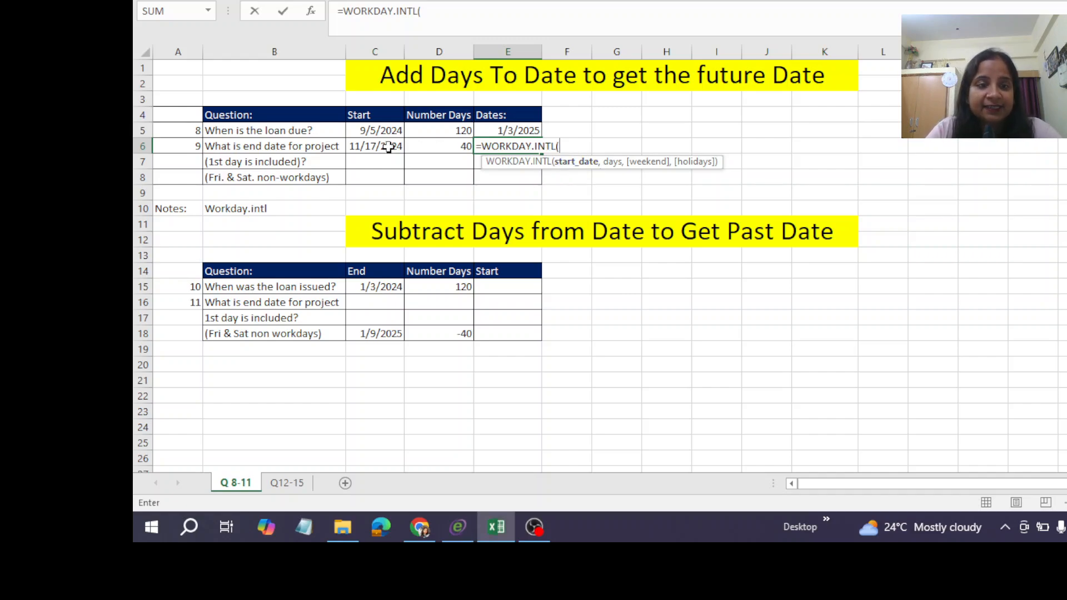
{"action": "left_click", "coordinate": [362, 150]}
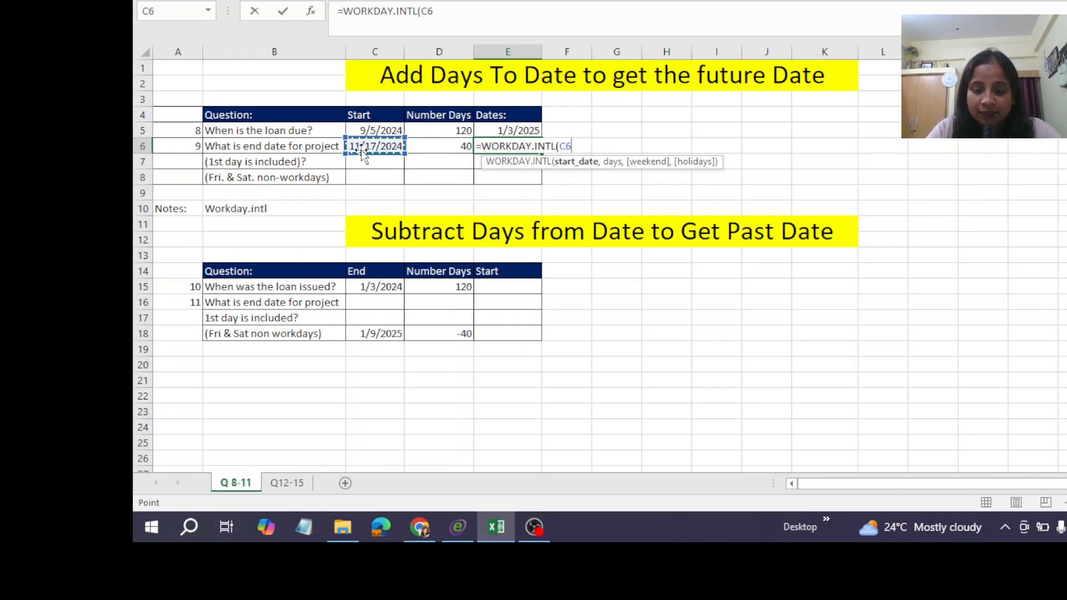
{"action": "type", "text": ","}
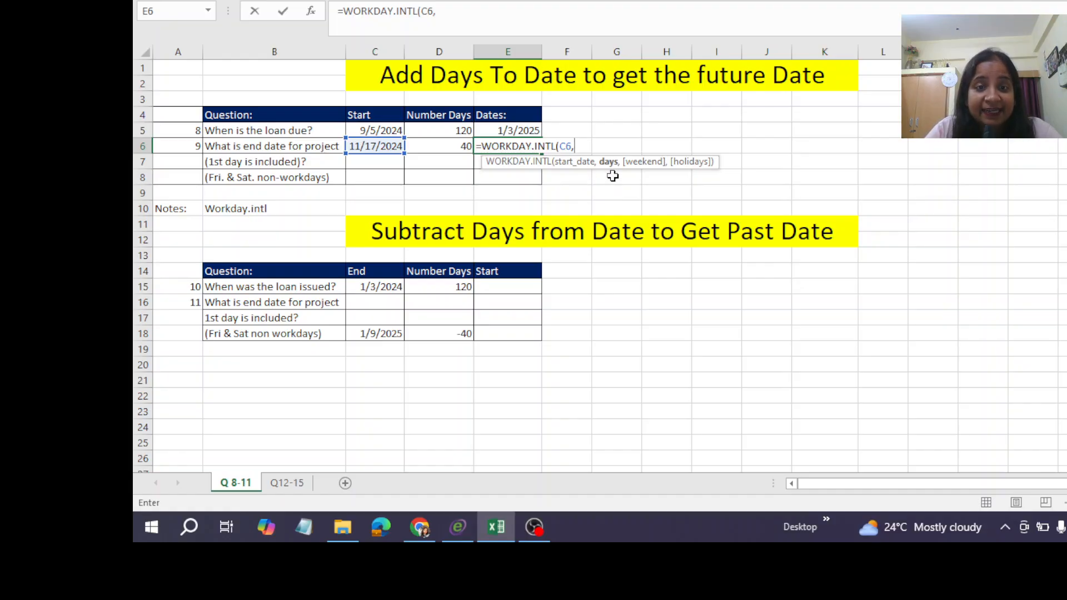
{"action": "left_click", "coordinate": [440, 145]}
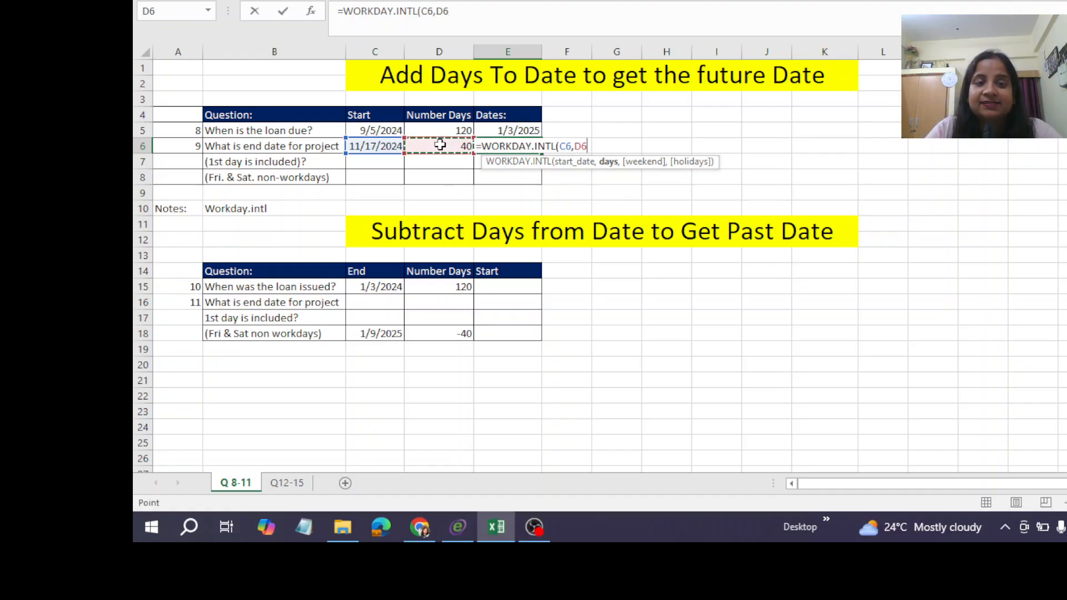
{"action": "type", "text": ","}
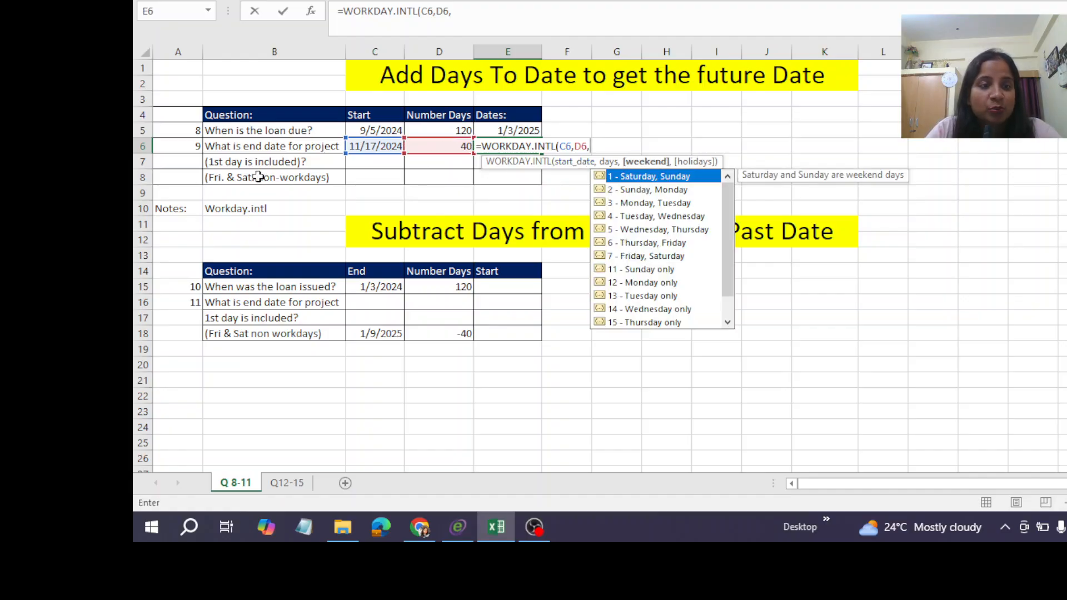
{"action": "double_click", "coordinate": [654, 257]}
{"action": "type", "text": ")"}
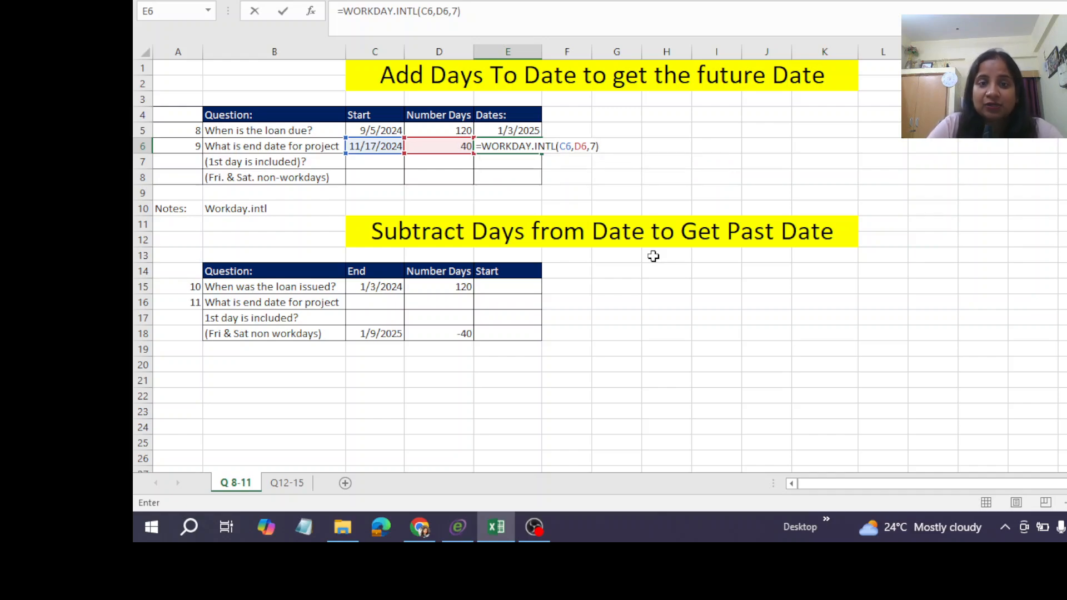
Change the start date argument in E6's formula to C6-1 so the first day is included, and commit the formula.
{"action": "left_click", "coordinate": [570, 144]}
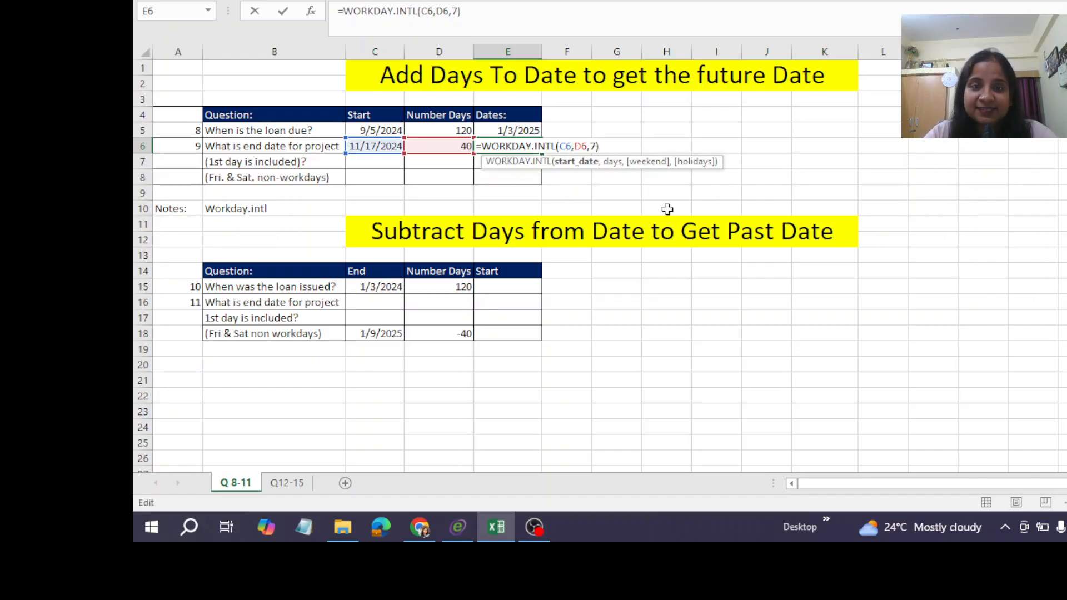
{"action": "type", "text": "-1"}
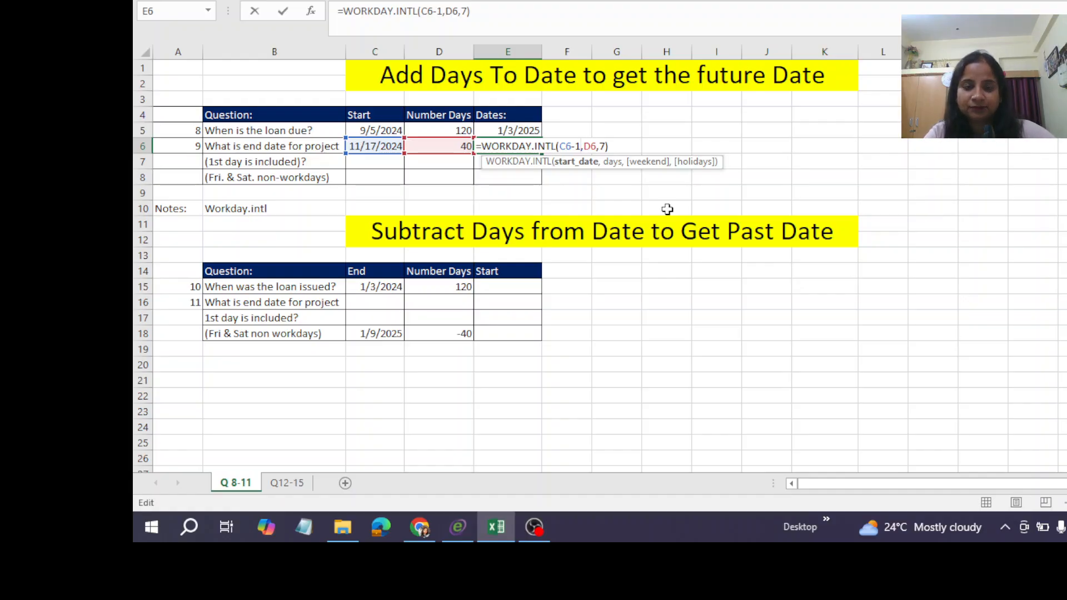
{"action": "key", "text": "ctrl+Return"}
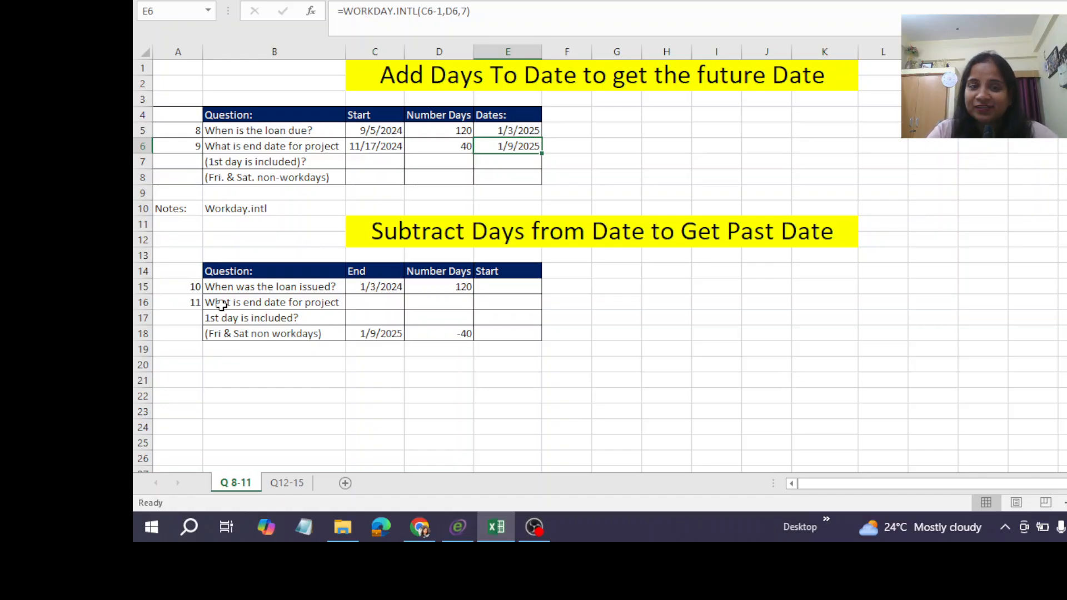
Calculate the loan issue date in E15 by subtracting the number of days from the end date with =C15-D15.
{"action": "left_click", "coordinate": [391, 286]}
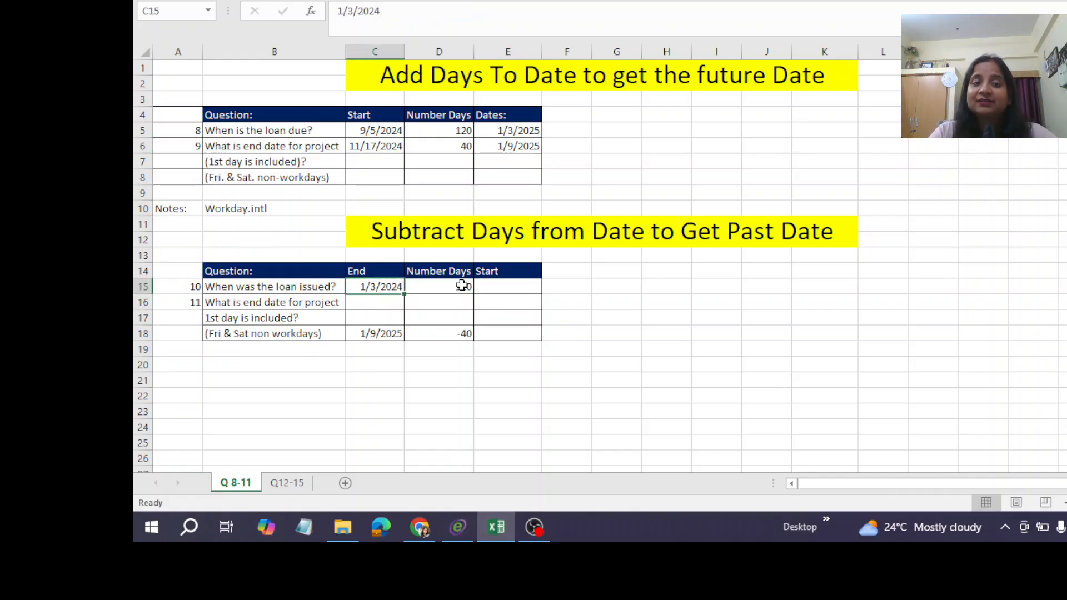
{"action": "left_click", "coordinate": [498, 287]}
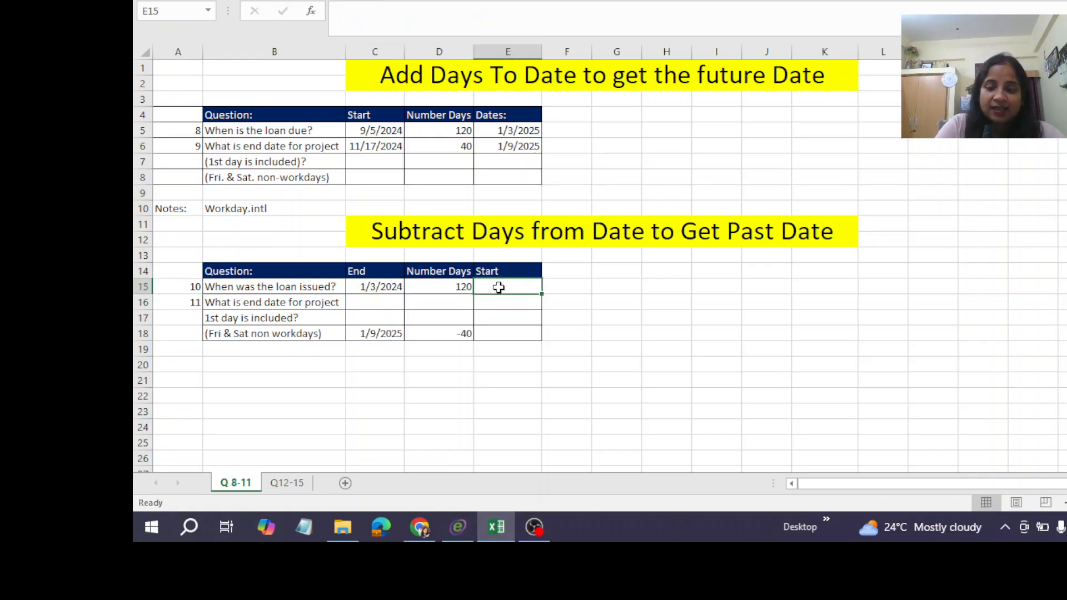
{"action": "type", "text": "="}
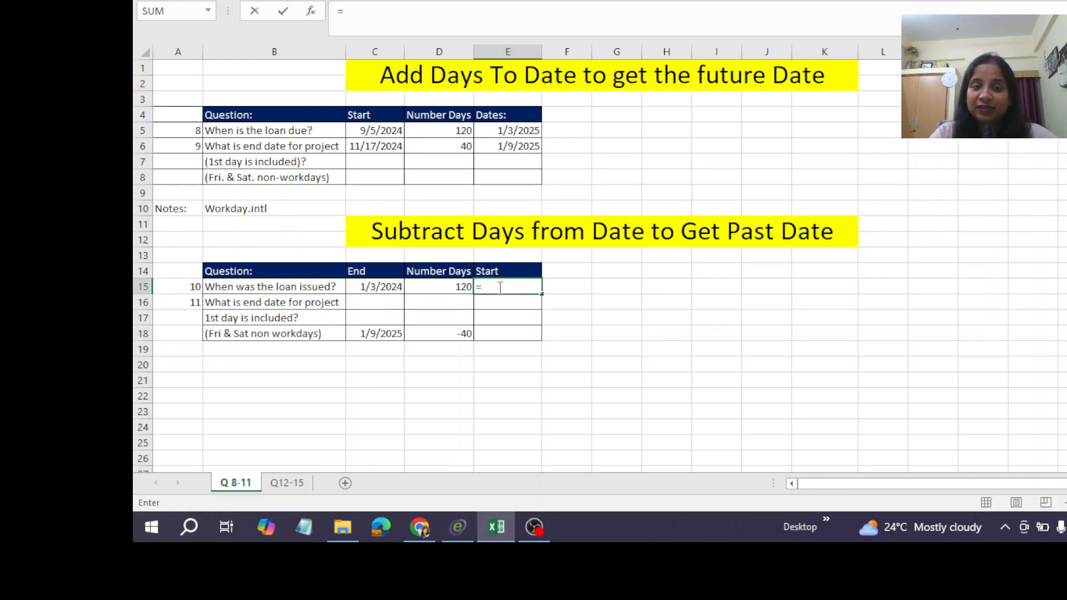
{"action": "left_click", "coordinate": [376, 291]}
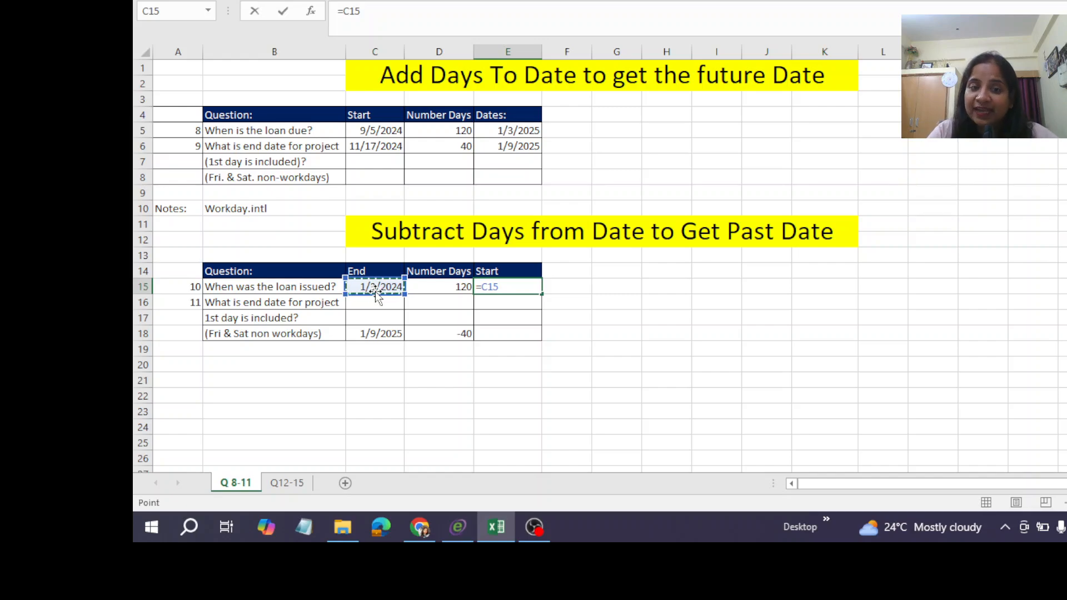
{"action": "type", "text": "-"}
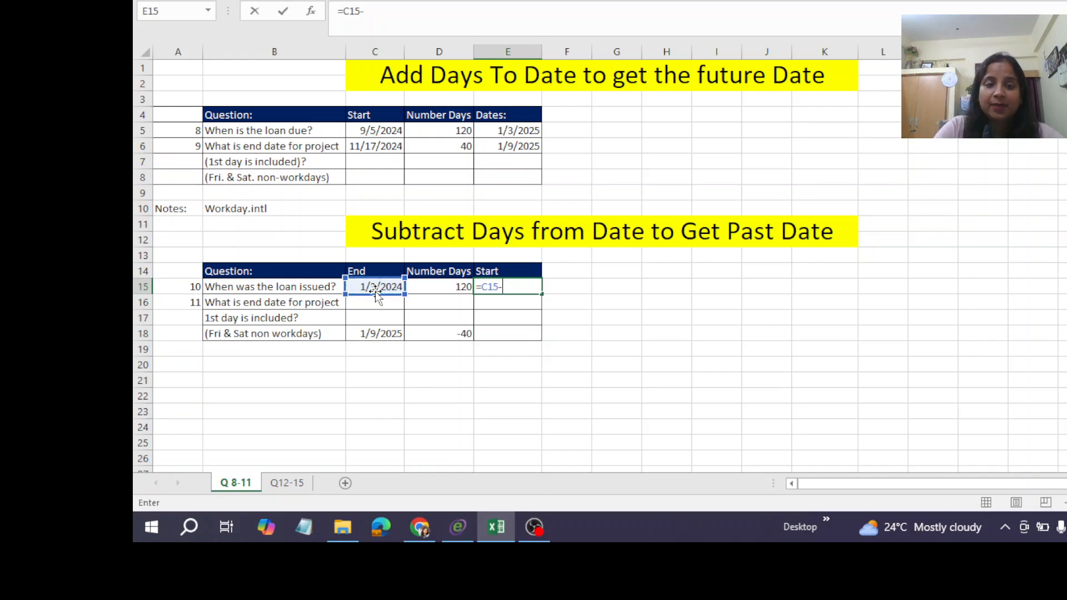
{"action": "left_click", "coordinate": [433, 289]}
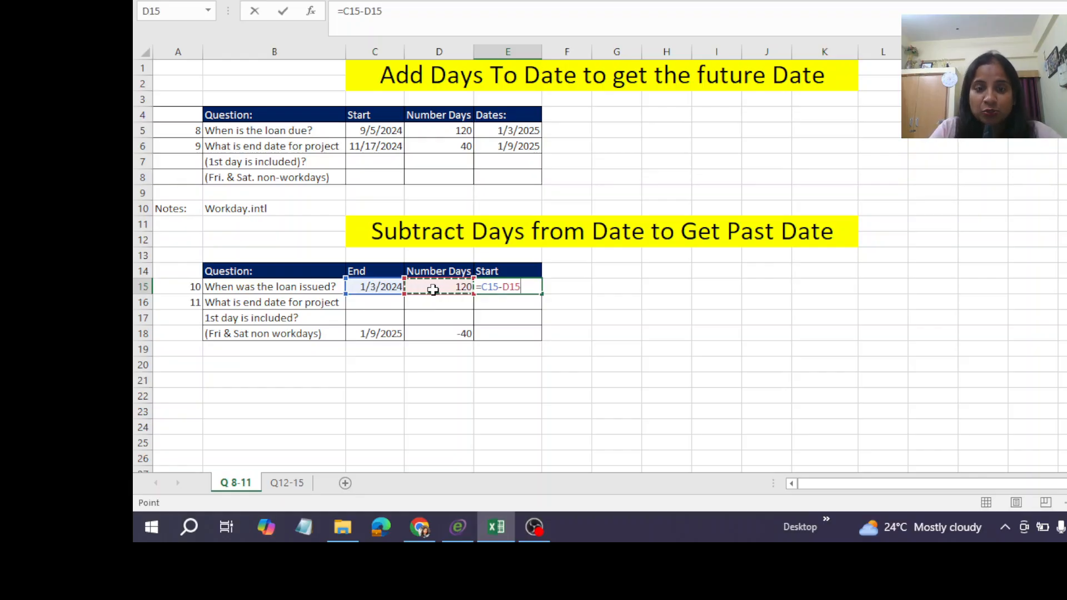
{"action": "key", "text": "ctrl+Return"}
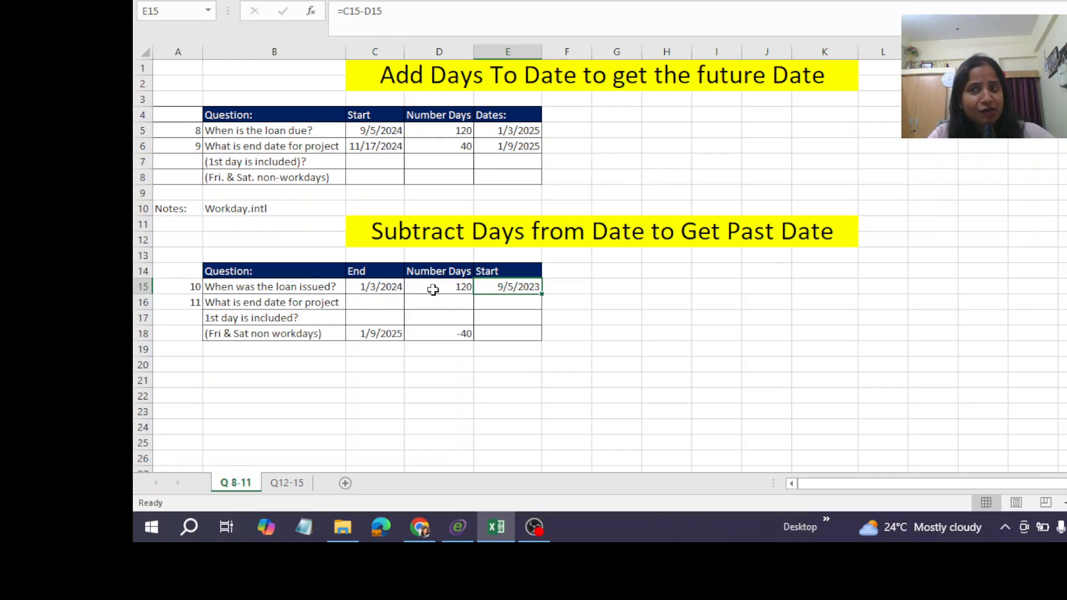
Begin a WORKDAY.INTL formula in E16 for question 11, using the date in C18 as its first argument.
{"action": "left_click", "coordinate": [516, 300]}
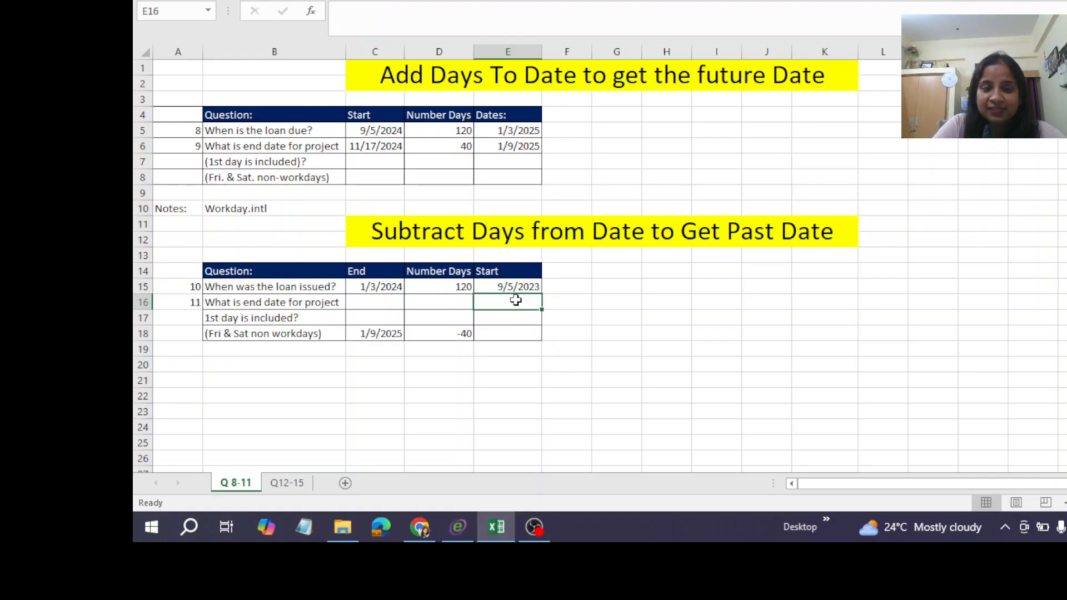
{"action": "type", "text": "="}
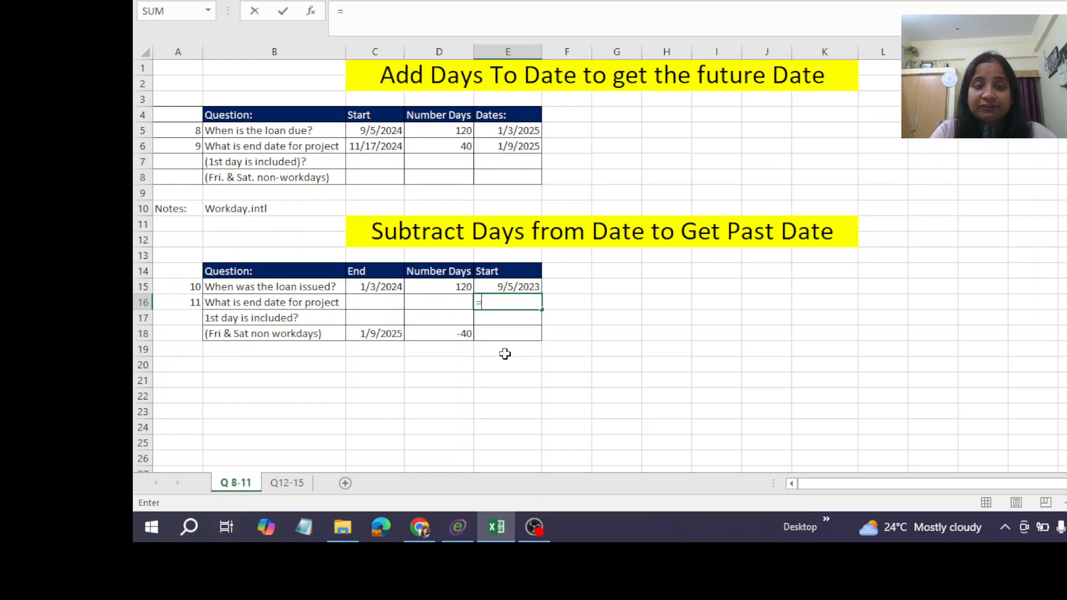
{"action": "type", "text": "wor"}
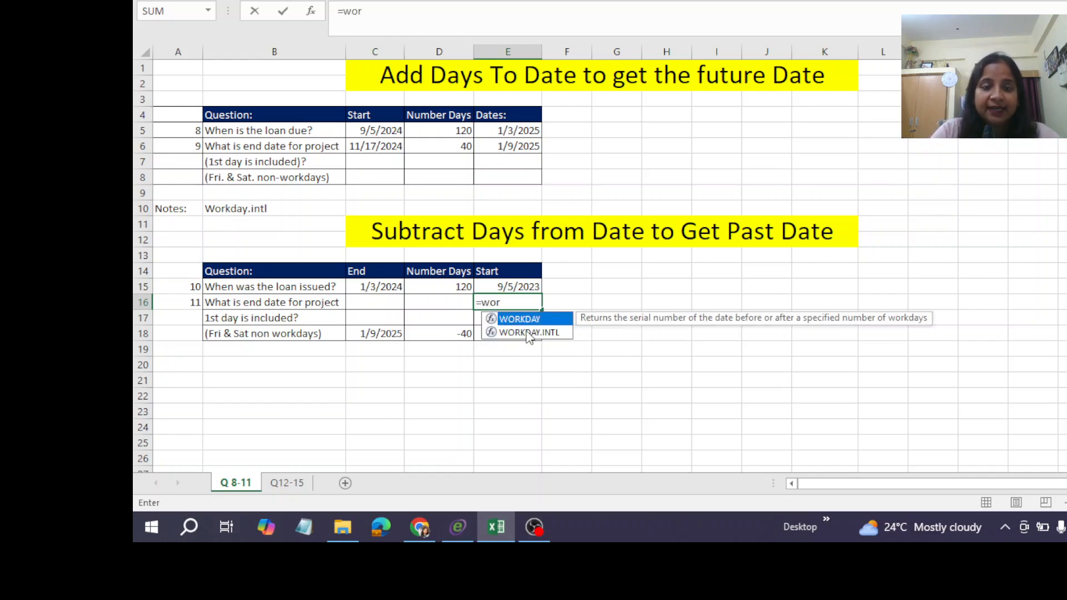
{"action": "double_click", "coordinate": [529, 332]}
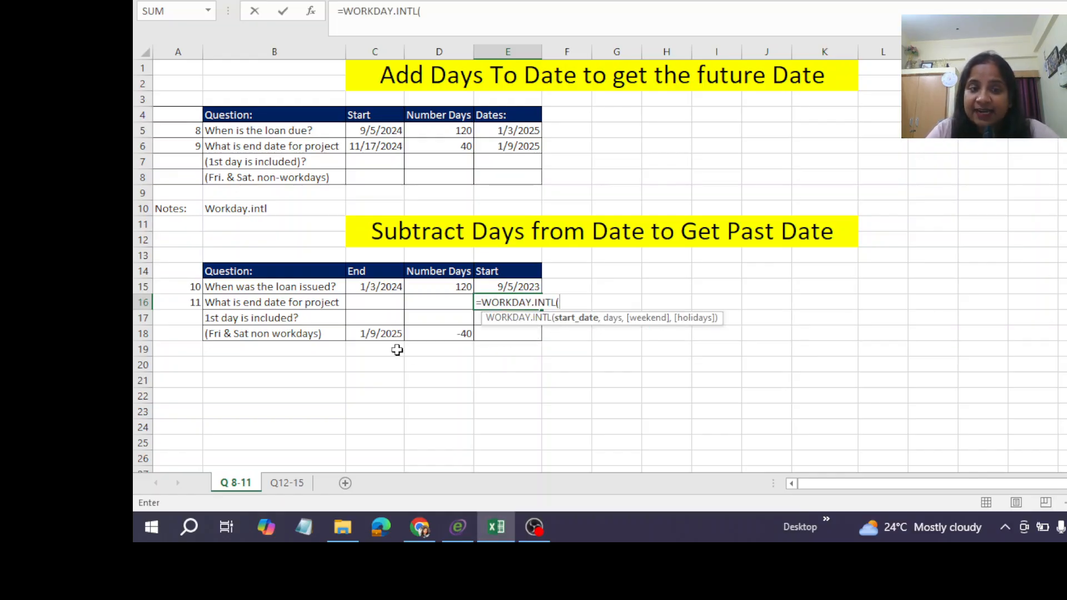
{"action": "left_click", "coordinate": [376, 337]}
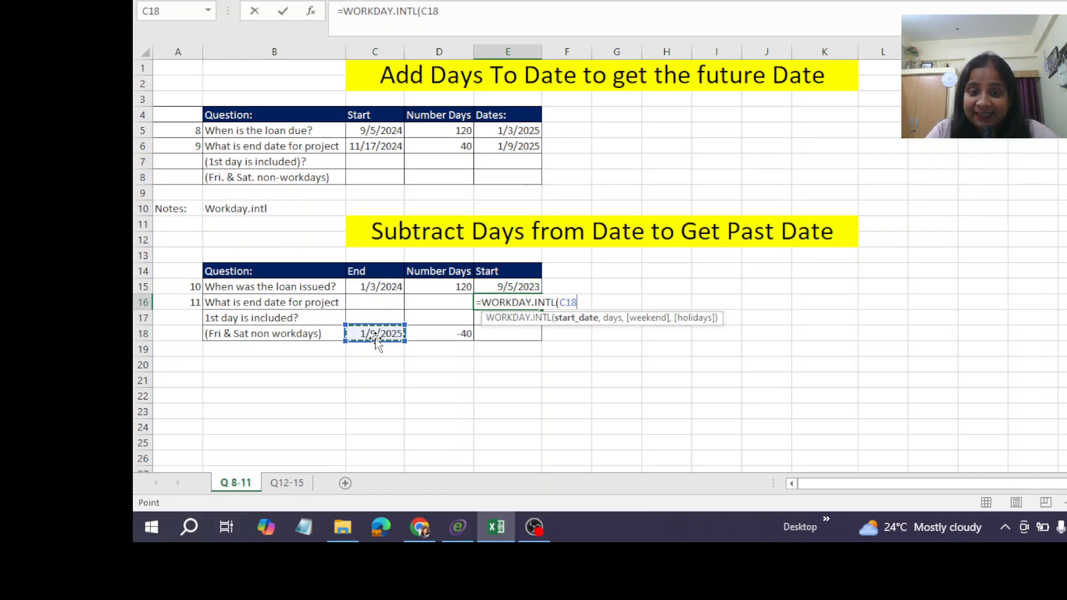
{"action": "type", "text": ","}
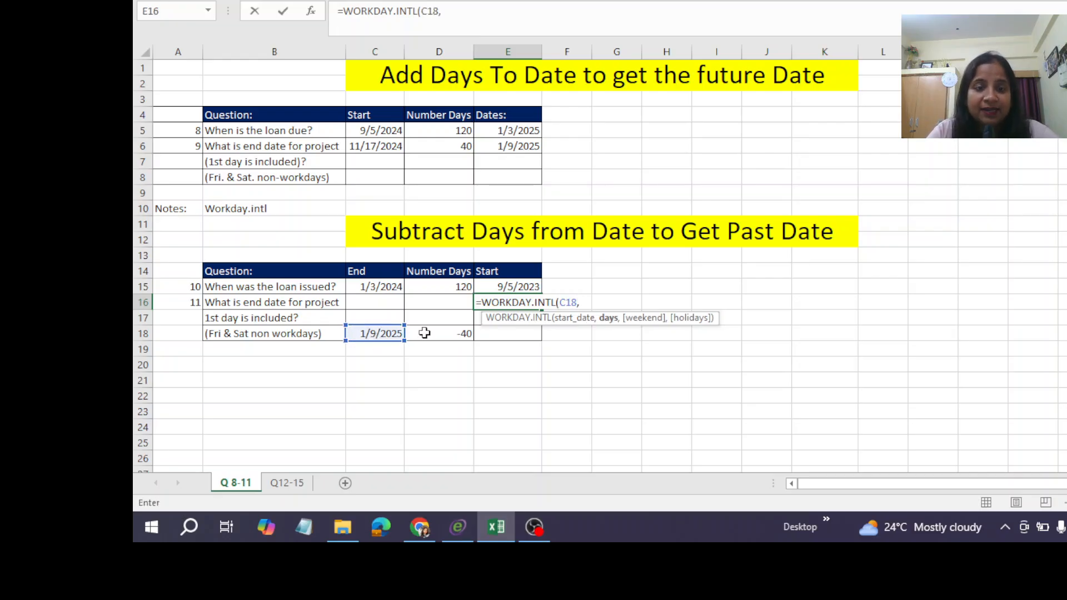
{"action": "left_click", "coordinate": [438, 333]}
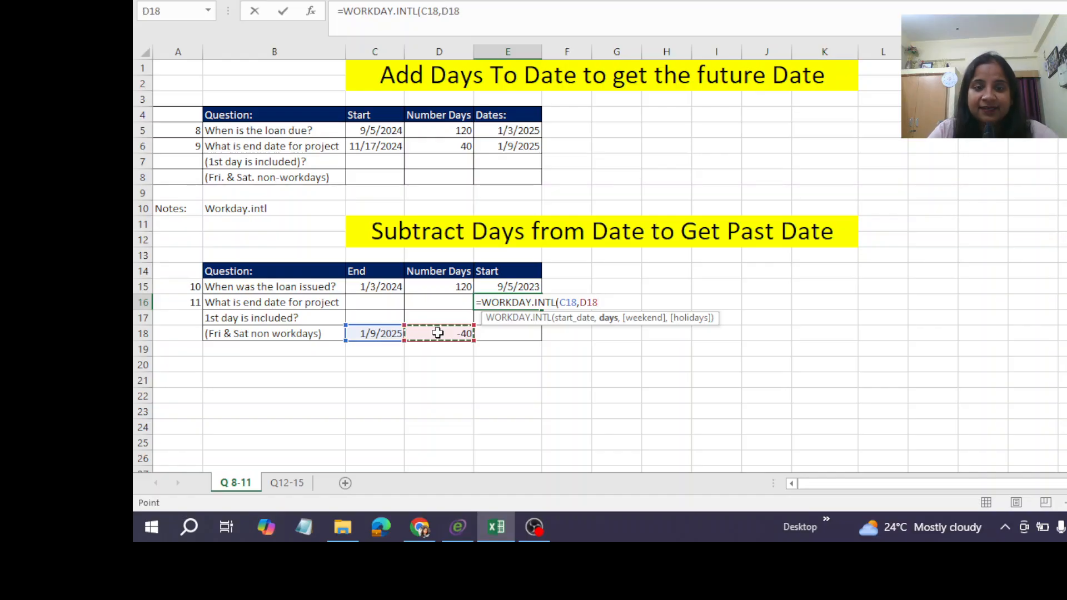
{"action": "key", "text": "Left"}
{"action": "key", "text": "Left"}
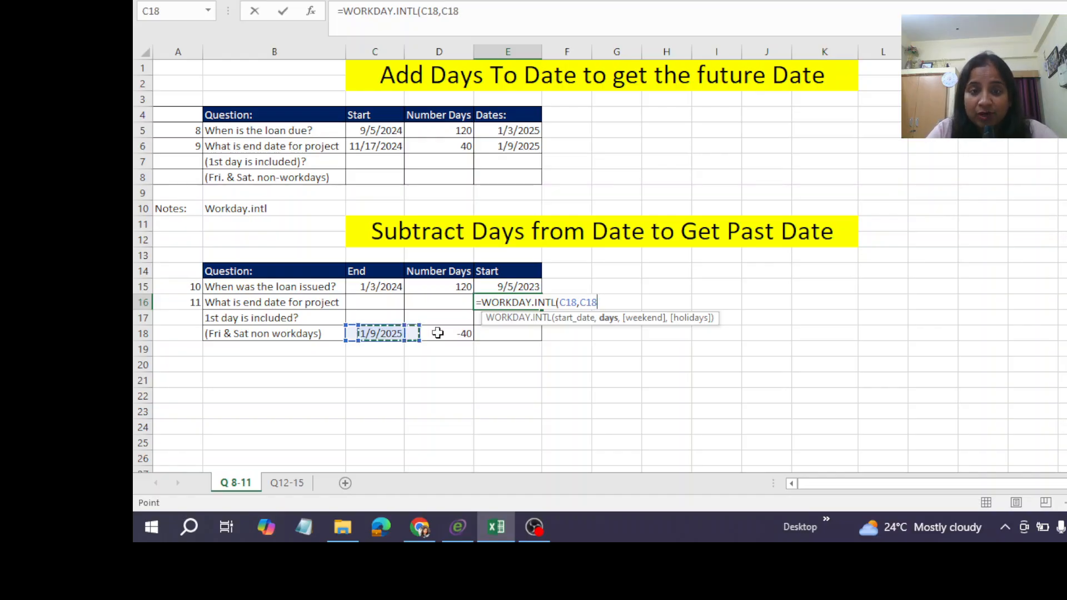
{"action": "key", "text": "BackSpace"}
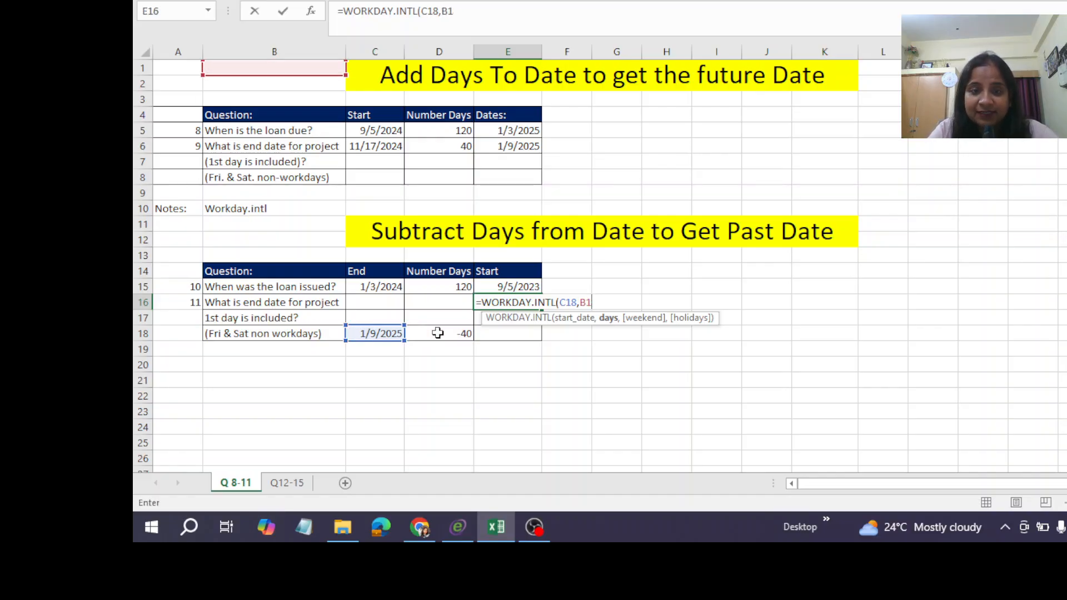
{"action": "key", "text": "BackSpace"}
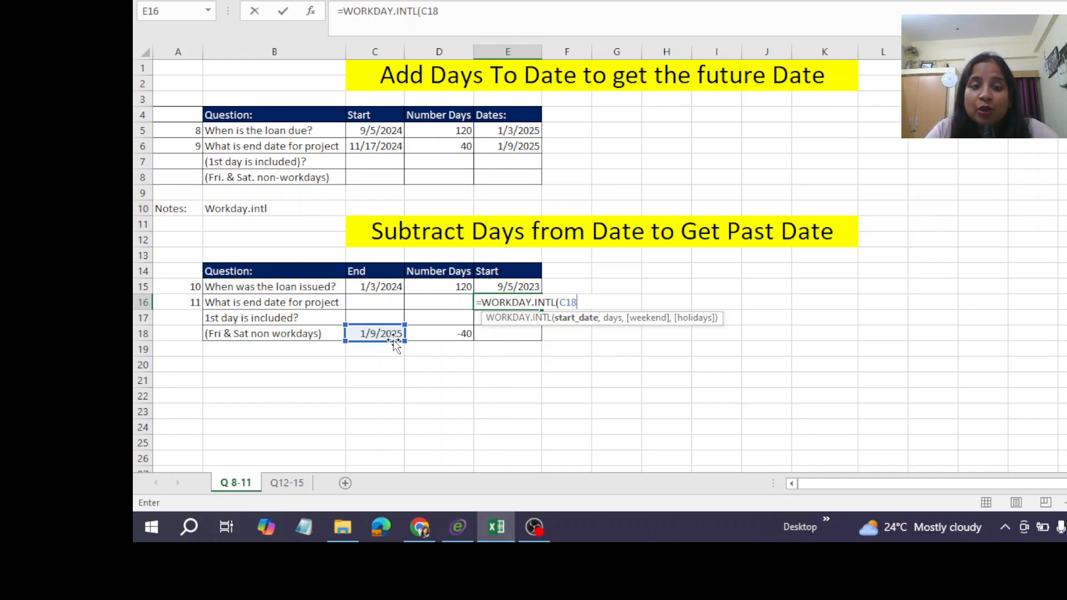
Complete the formula in E16 as =WORKDAY.INTL(C18+1,D18,7), with Friday and Saturday as the weekend, and commit it.
{"action": "type", "text": "+1"}
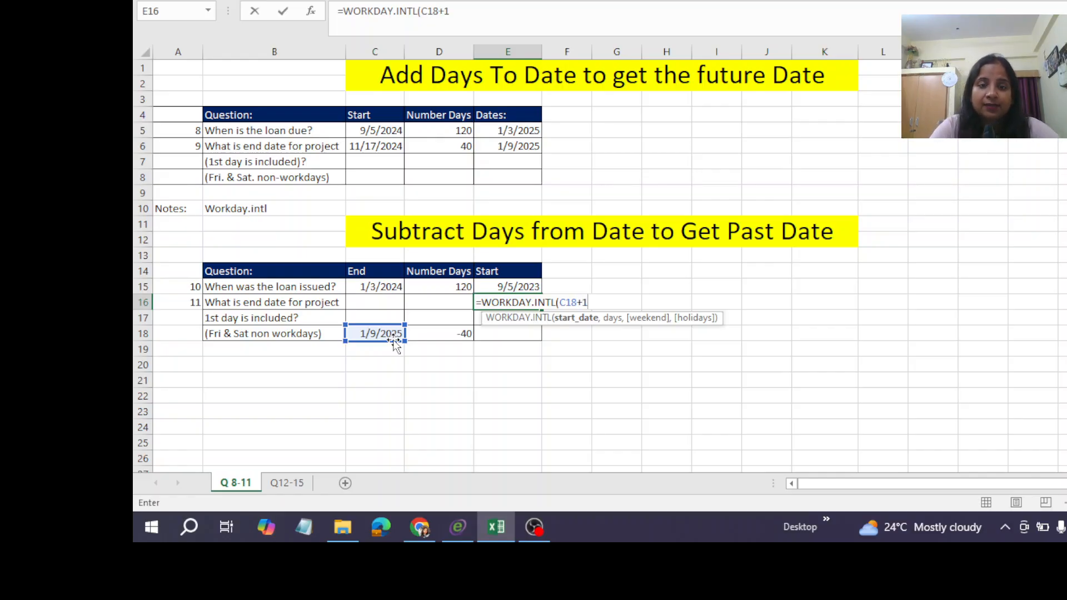
{"action": "type", "text": ","}
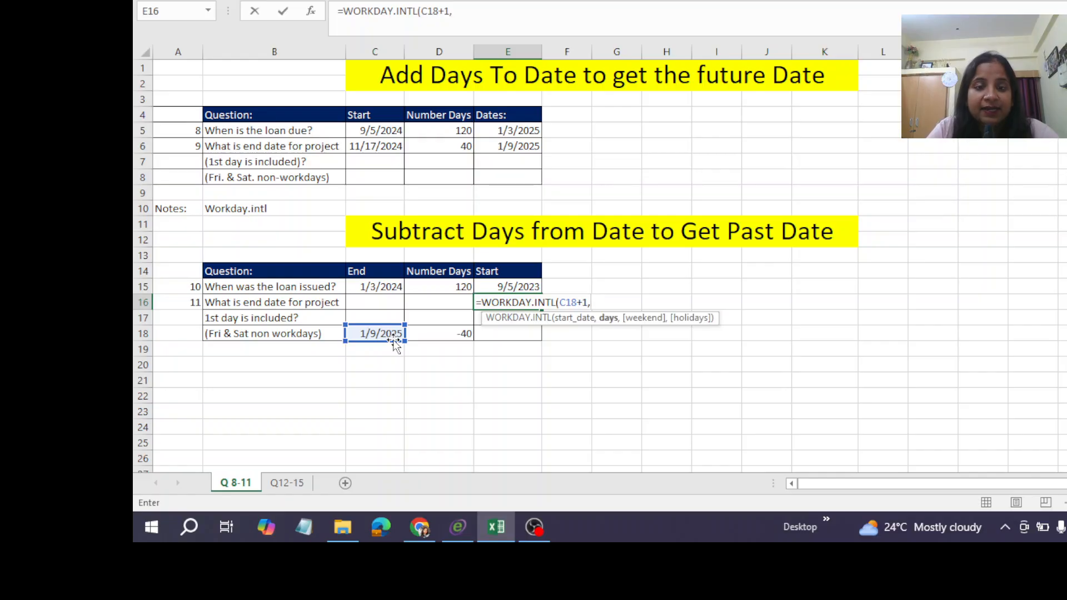
{"action": "left_click", "coordinate": [460, 336]}
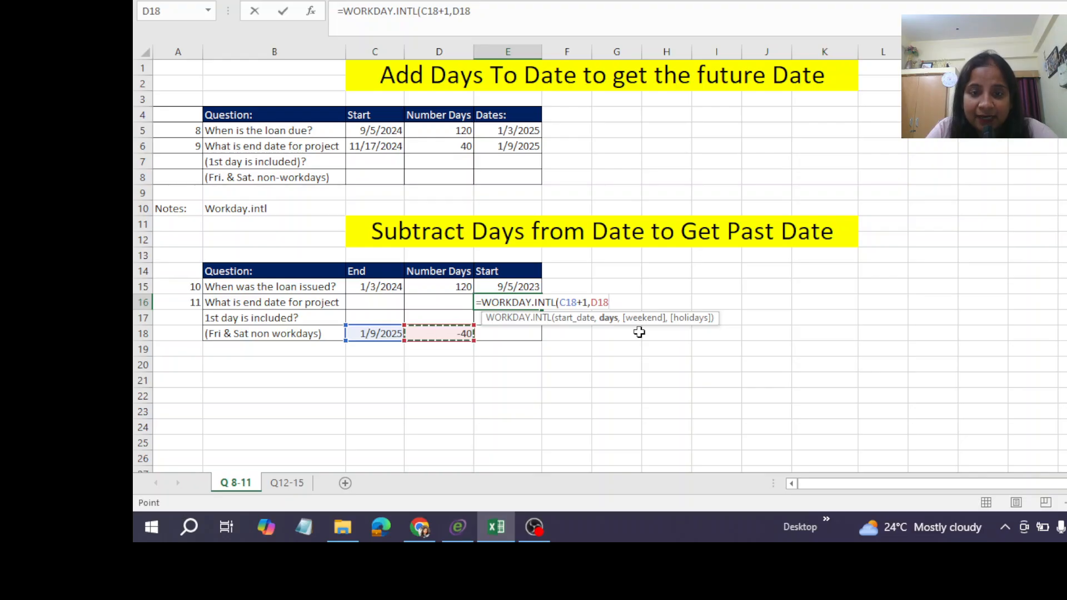
{"action": "type", "text": ","}
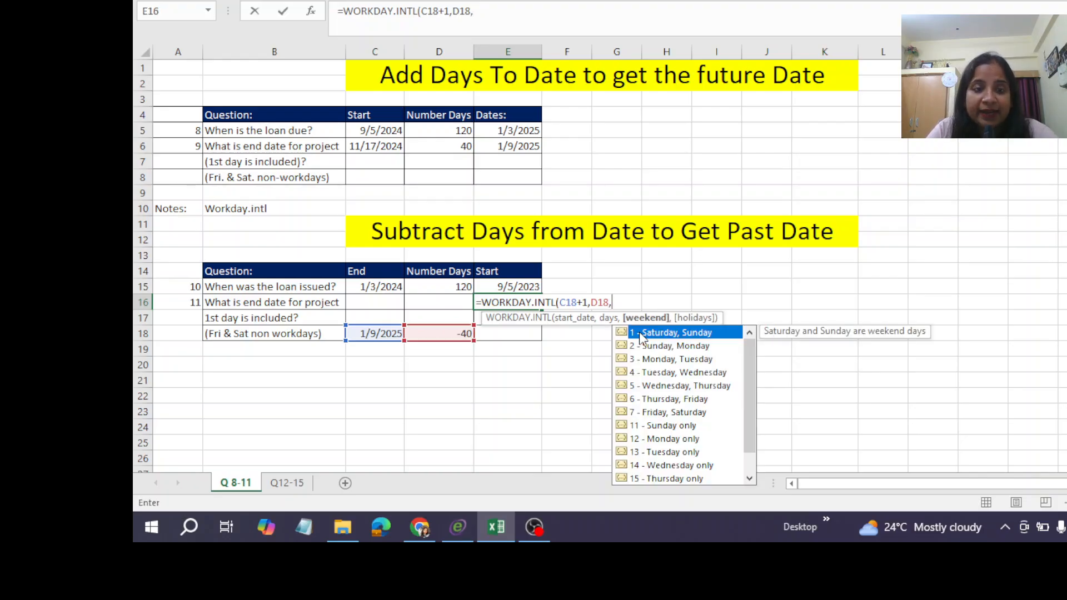
{"action": "double_click", "coordinate": [676, 412]}
{"action": "type", "text": ")"}
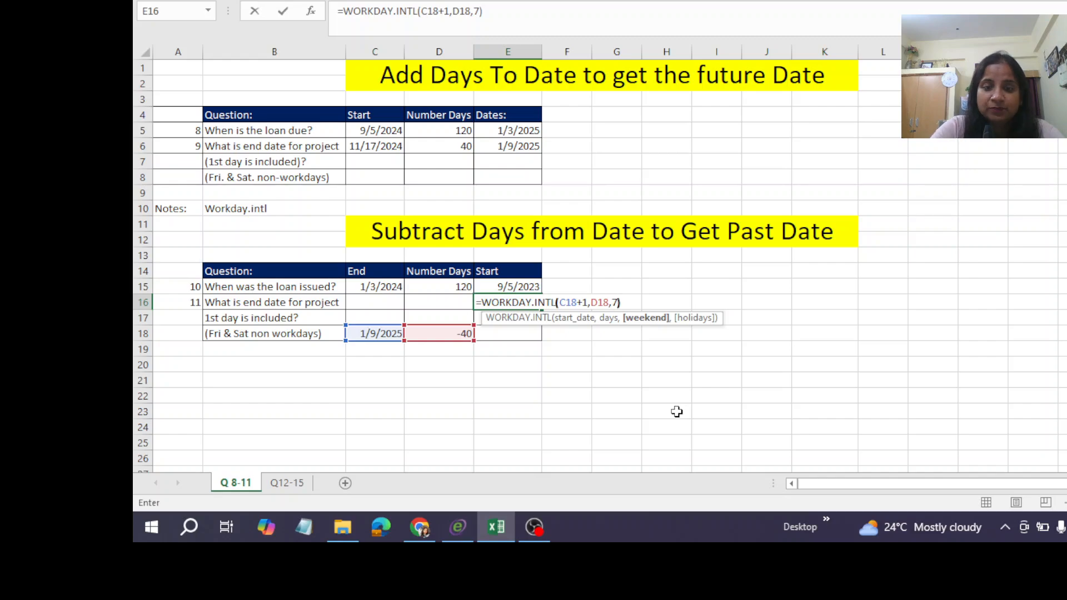
{"action": "key", "text": "ctrl+Return"}
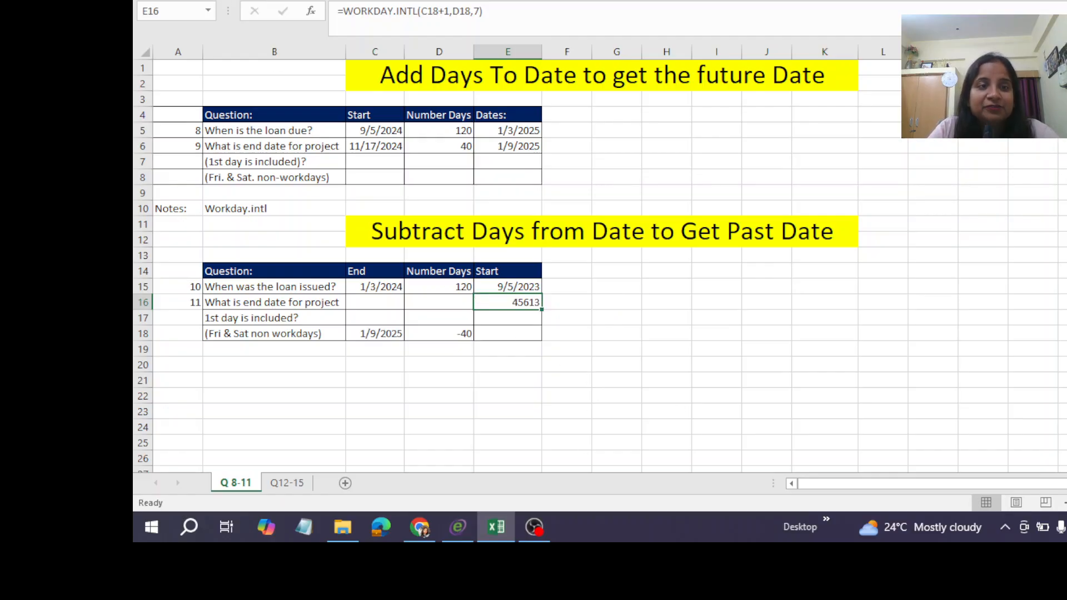
Format the result in E16 as a Short Date.
{"action": "left_click", "coordinate": [192, 1]}
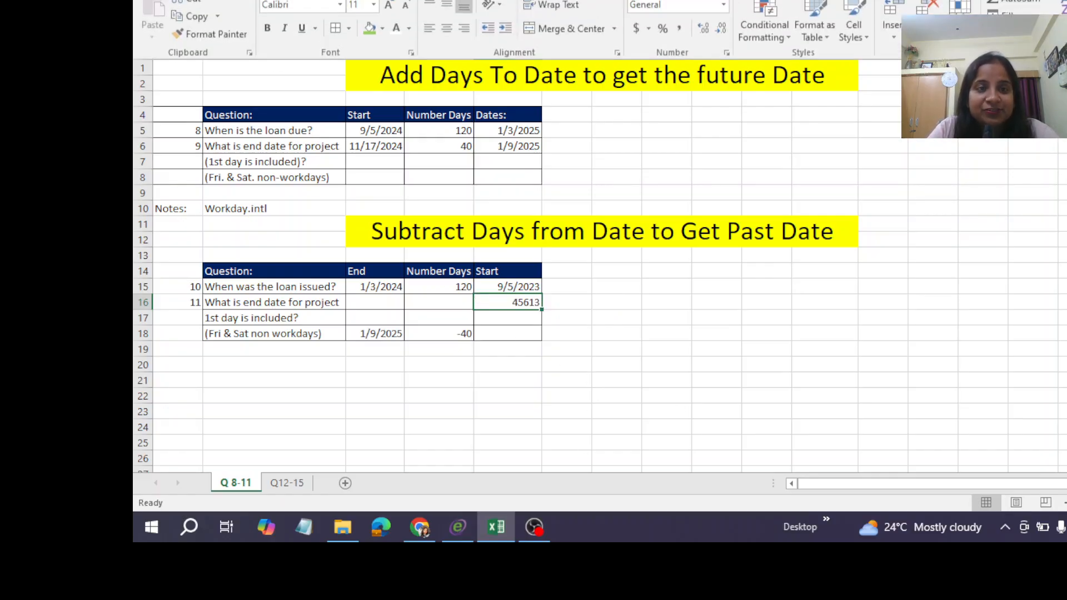
{"action": "left_click", "coordinate": [723, 6]}
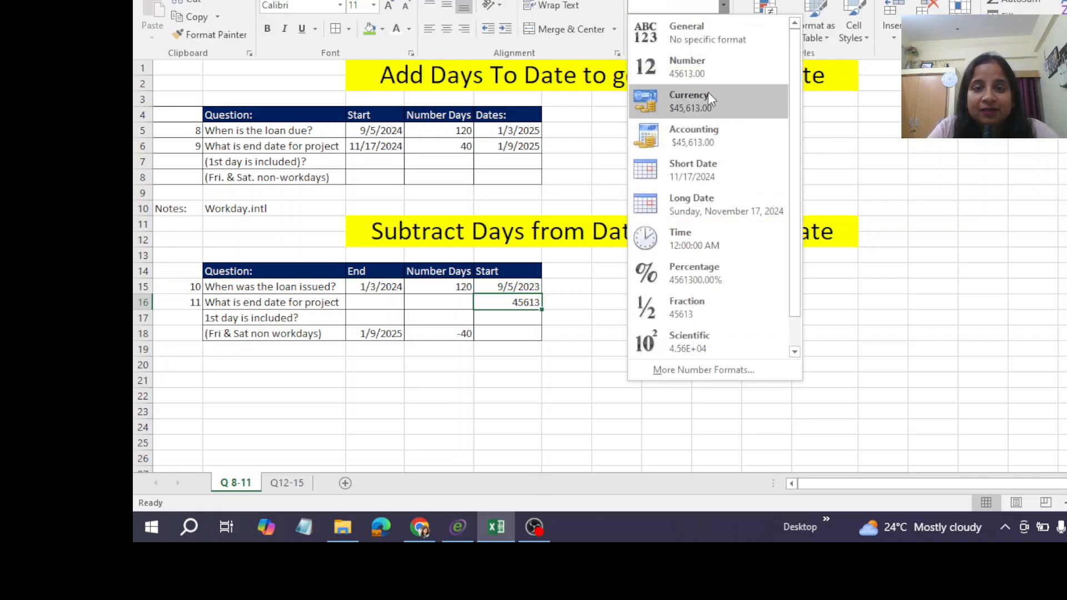
{"action": "left_click", "coordinate": [685, 169]}
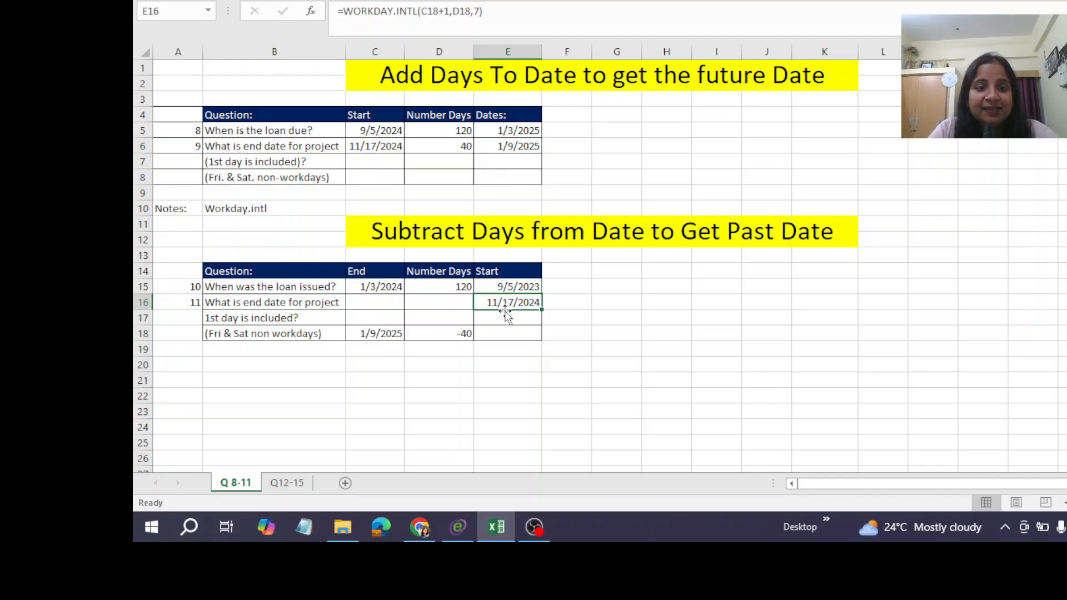
Correct the loan end date in C15 to 1/3/2025 and check the start dates in E15 and E16.
{"action": "left_click", "coordinate": [508, 286]}
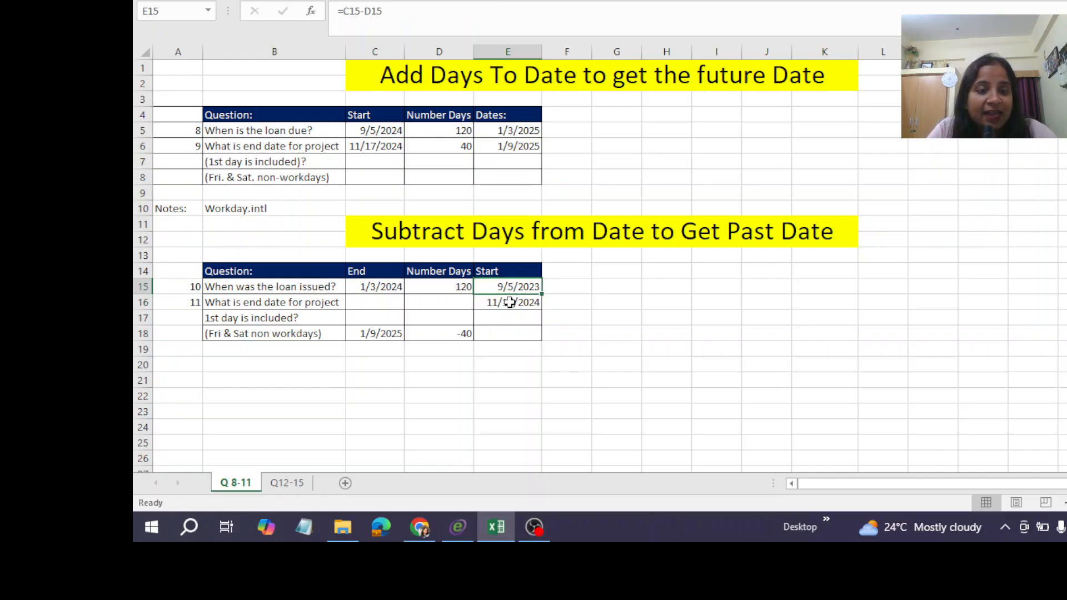
{"action": "left_click", "coordinate": [509, 301]}
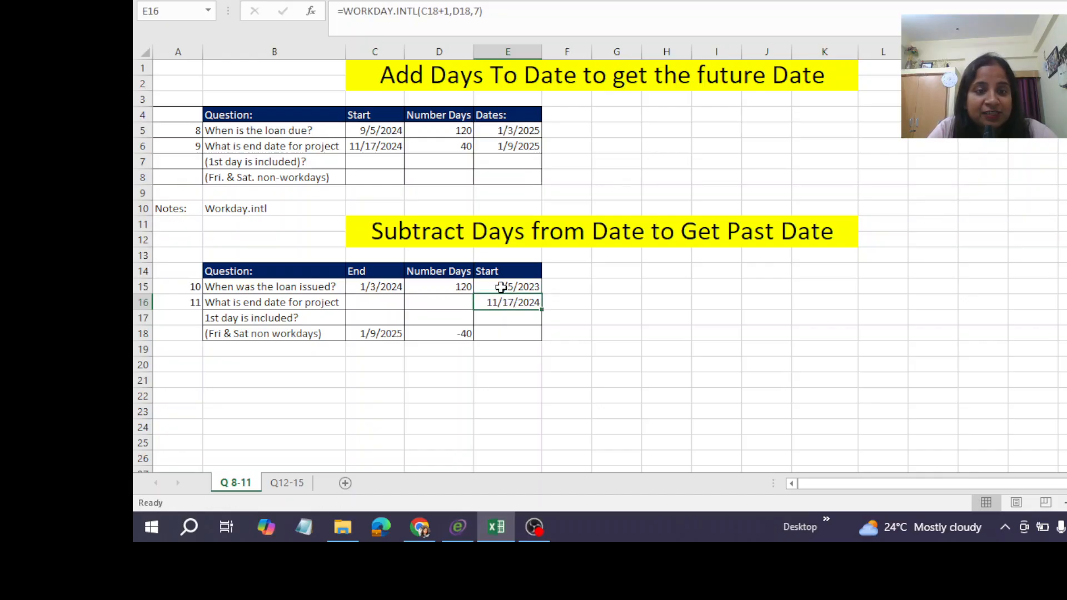
{"action": "left_click", "coordinate": [505, 286]}
{"action": "left_click", "coordinate": [381, 287]}
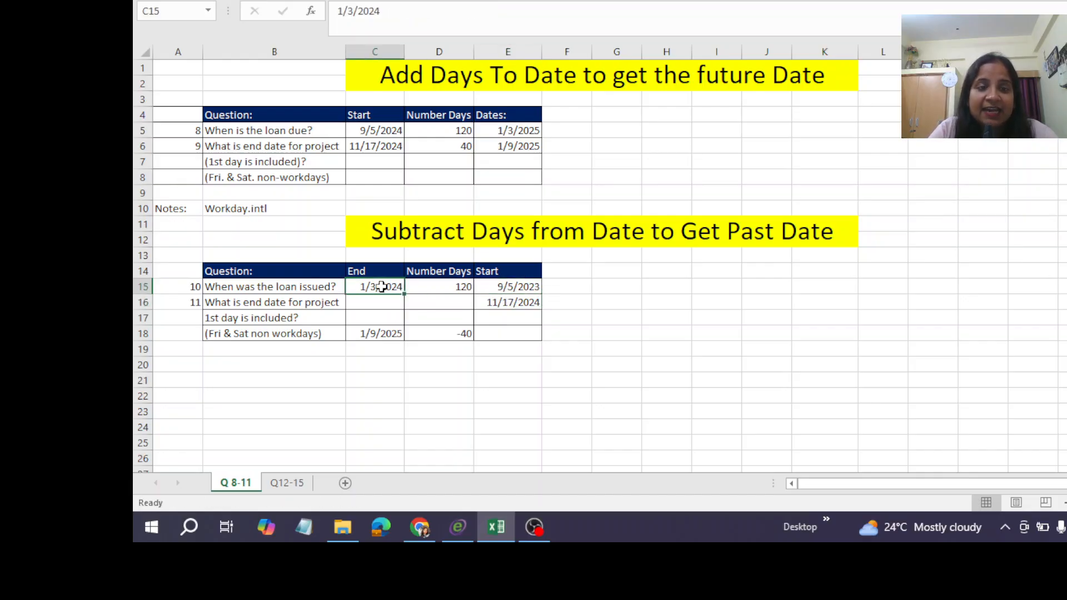
{"action": "left_click", "coordinate": [390, 10]}
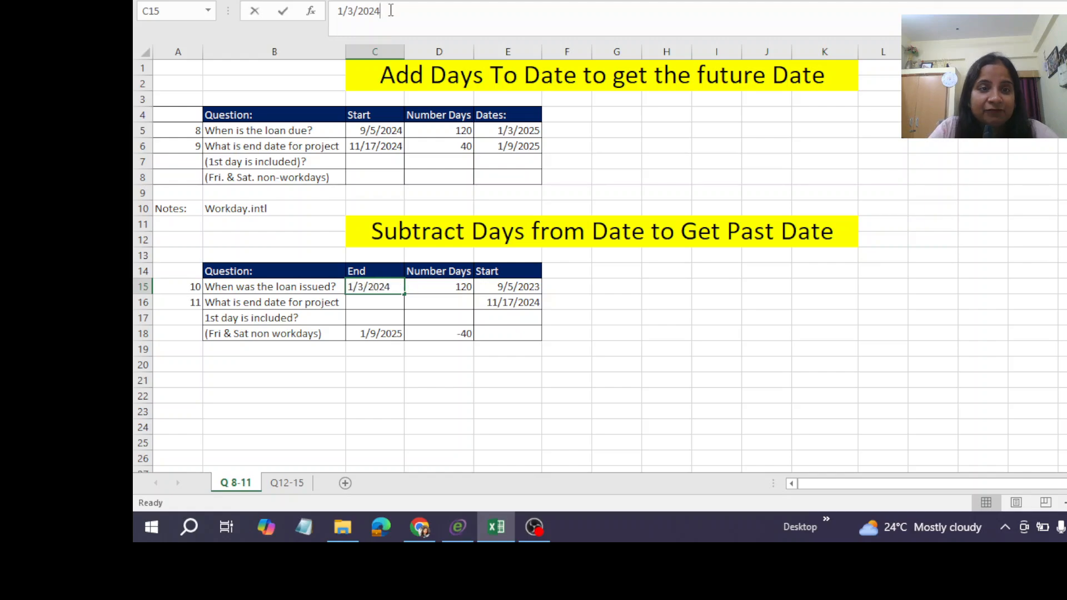
{"action": "key", "text": "BackSpace"}
{"action": "type", "text": "5"}
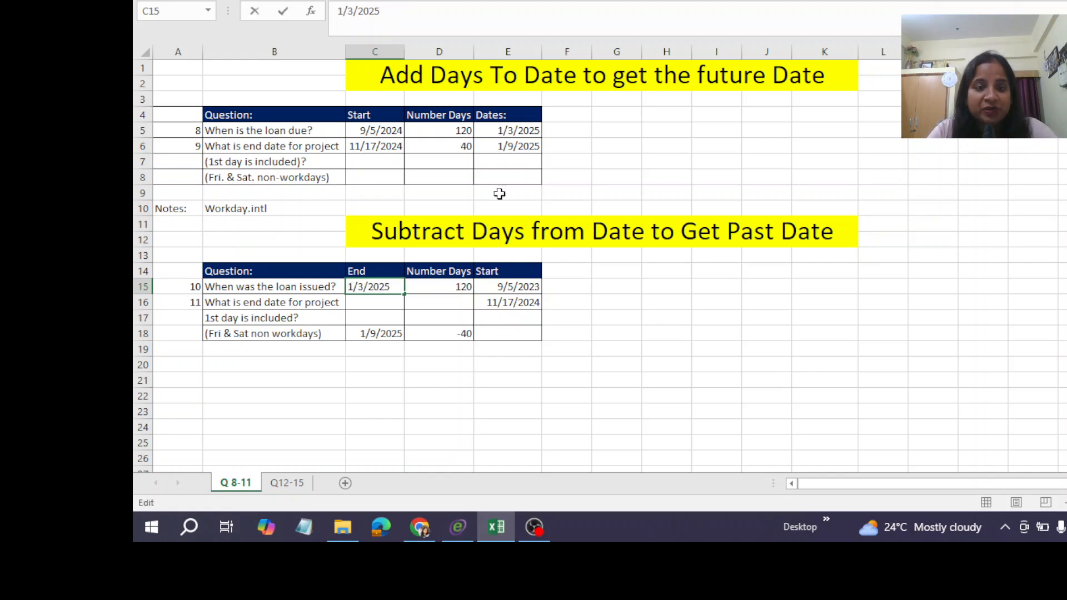
{"action": "left_click", "coordinate": [579, 316]}
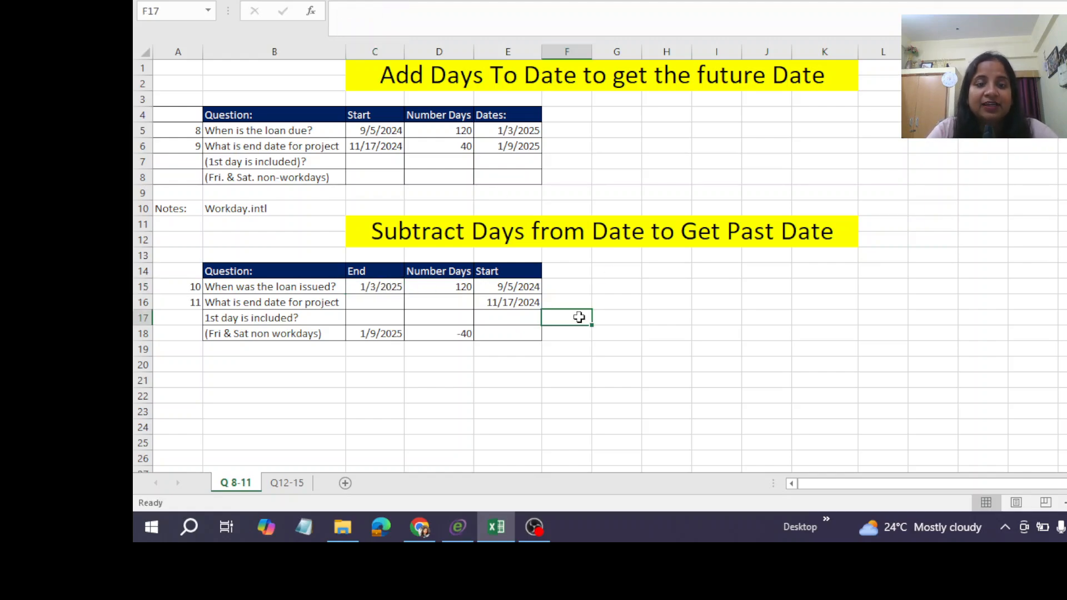
{"action": "left_click", "coordinate": [504, 282]}
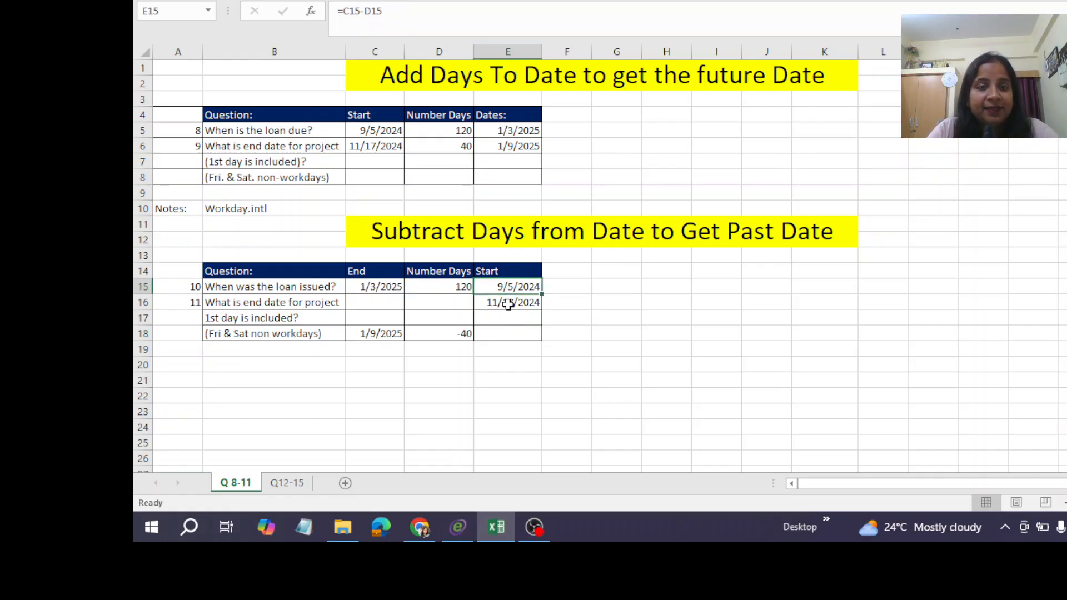
{"action": "left_click", "coordinate": [508, 303]}
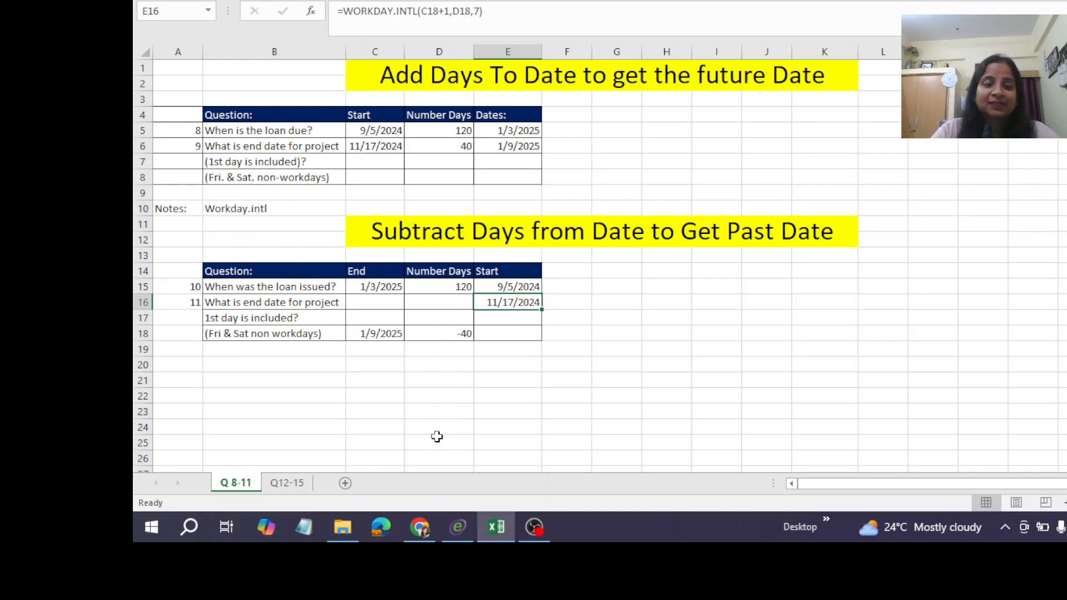
Switch to the Q12-15 sheet and review question 12 about the pension plan and its number of months.
{"action": "left_click", "coordinate": [287, 484]}
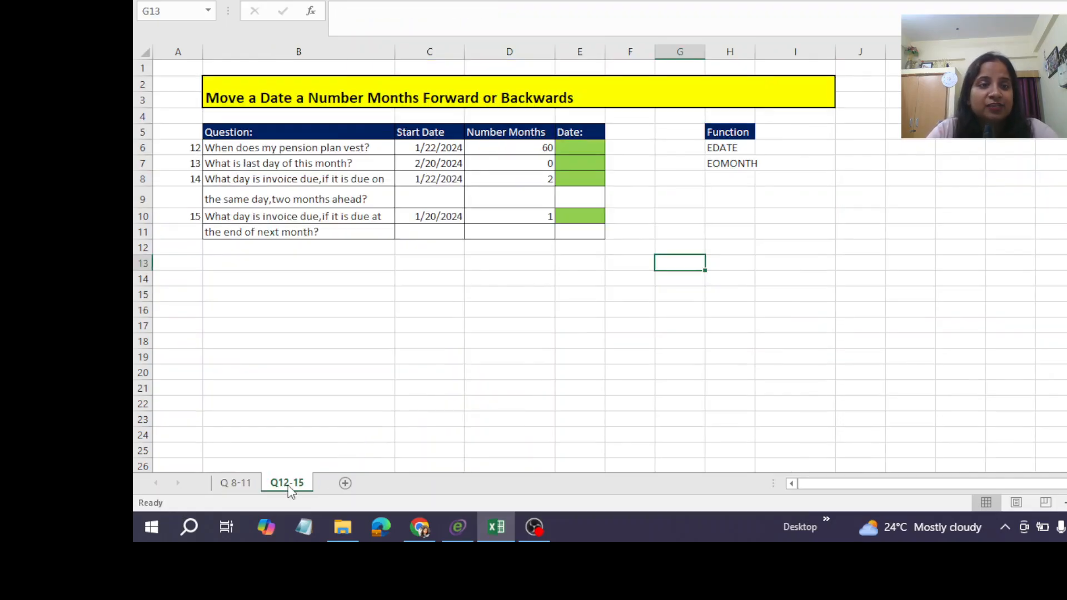
{"action": "left_click", "coordinate": [237, 485]}
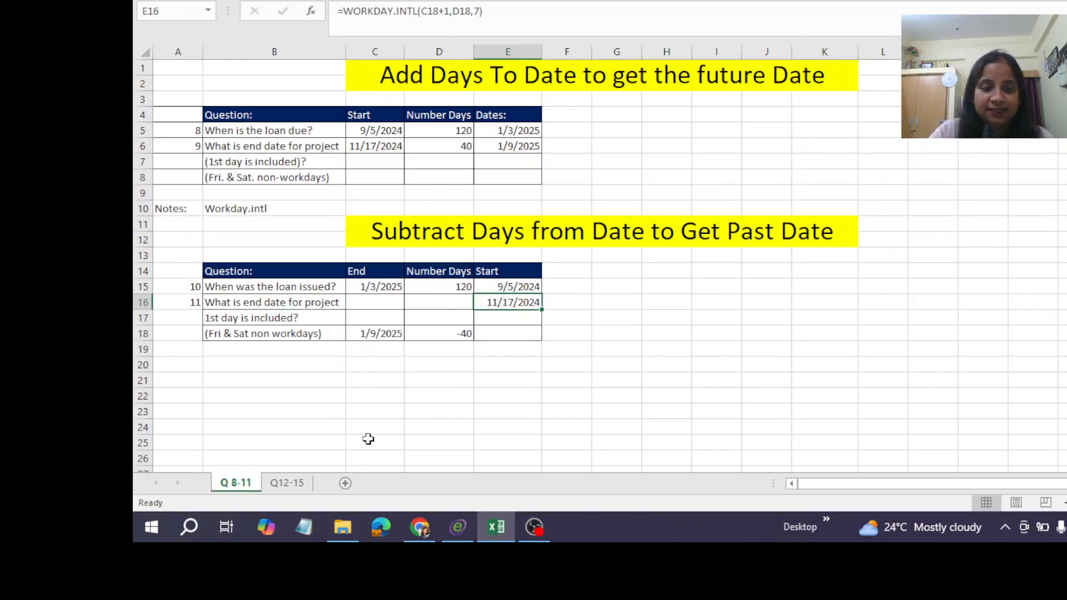
{"action": "left_click", "coordinate": [287, 483]}
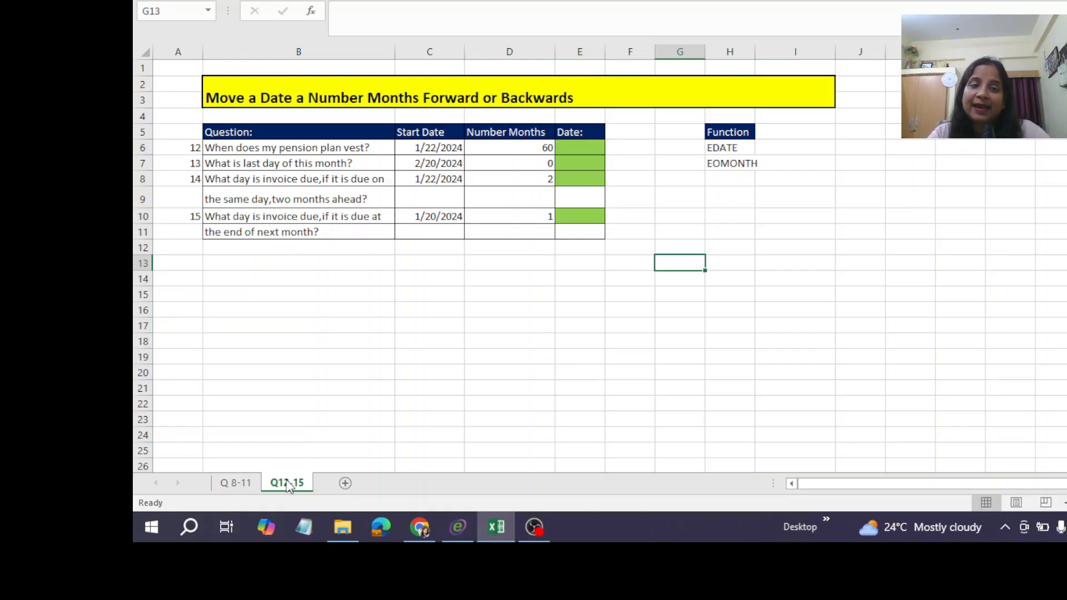
{"action": "left_click", "coordinate": [231, 151]}
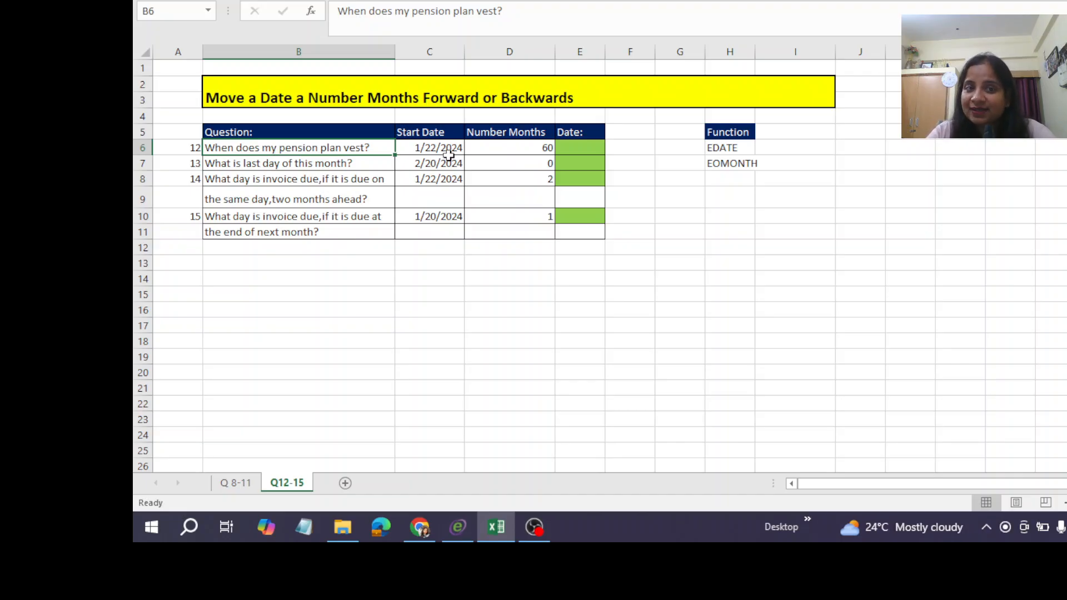
{"action": "left_click", "coordinate": [526, 147]}
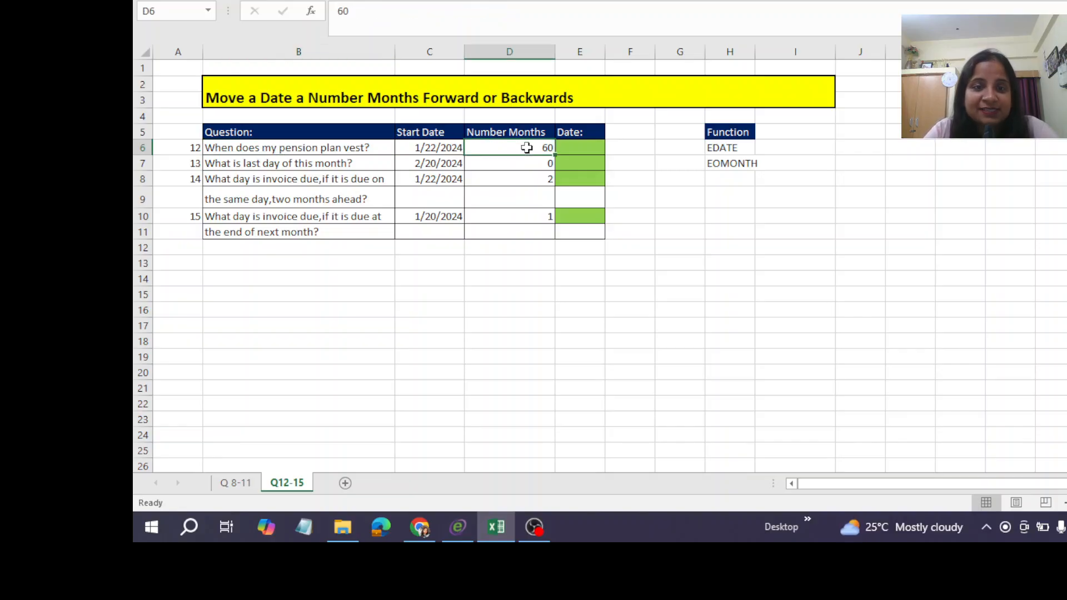
Calculate the pension plan's vesting date in E6 with =EDATE(C6,D6).
{"action": "left_click", "coordinate": [588, 152]}
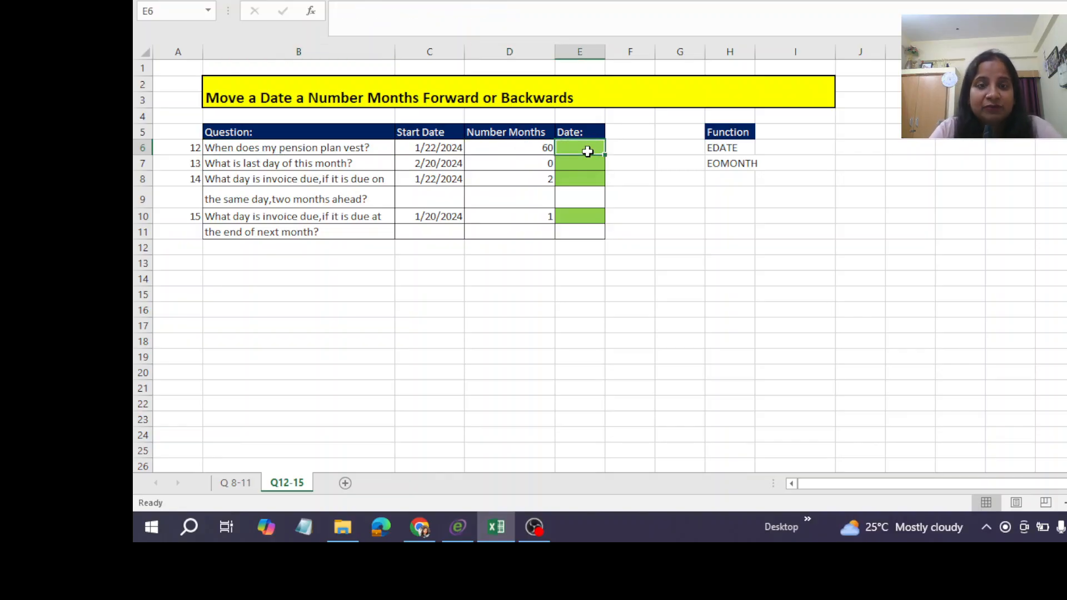
{"action": "type", "text": "="}
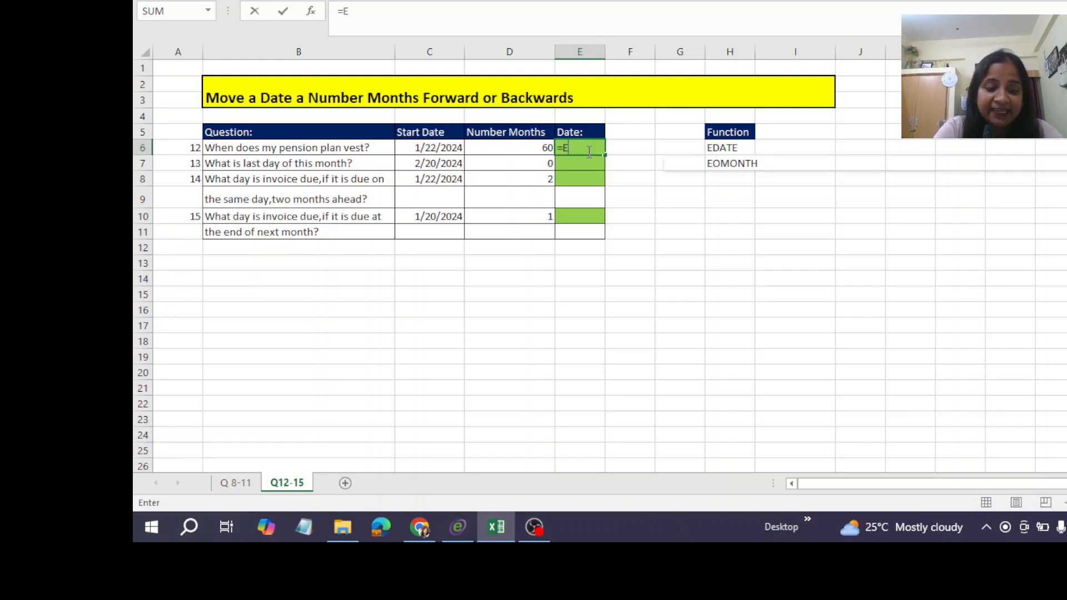
{"action": "type", "text": "EDATE"}
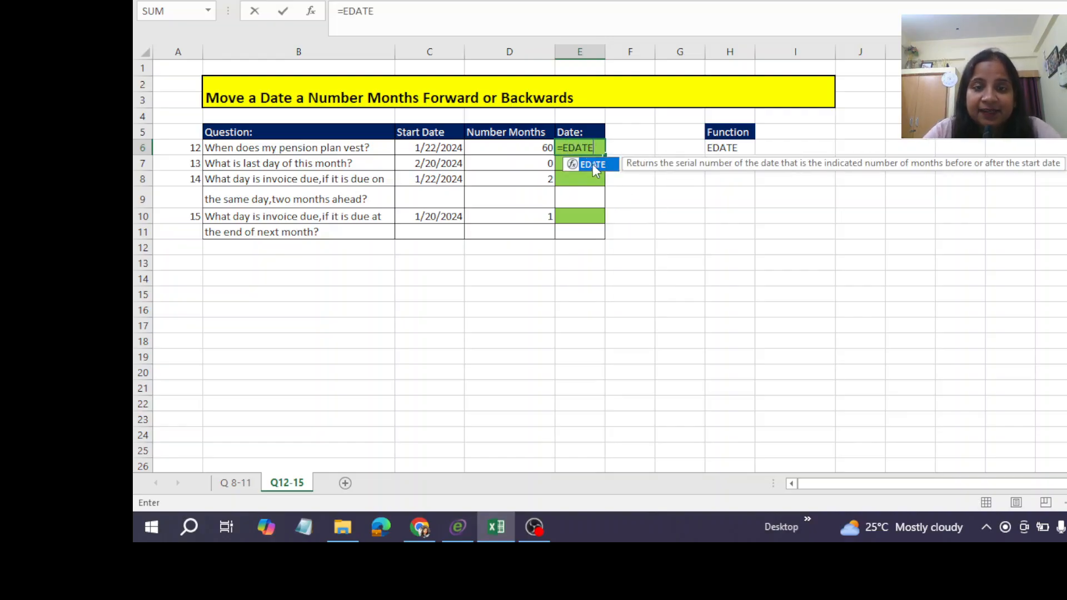
{"action": "double_click", "coordinate": [592, 164]}
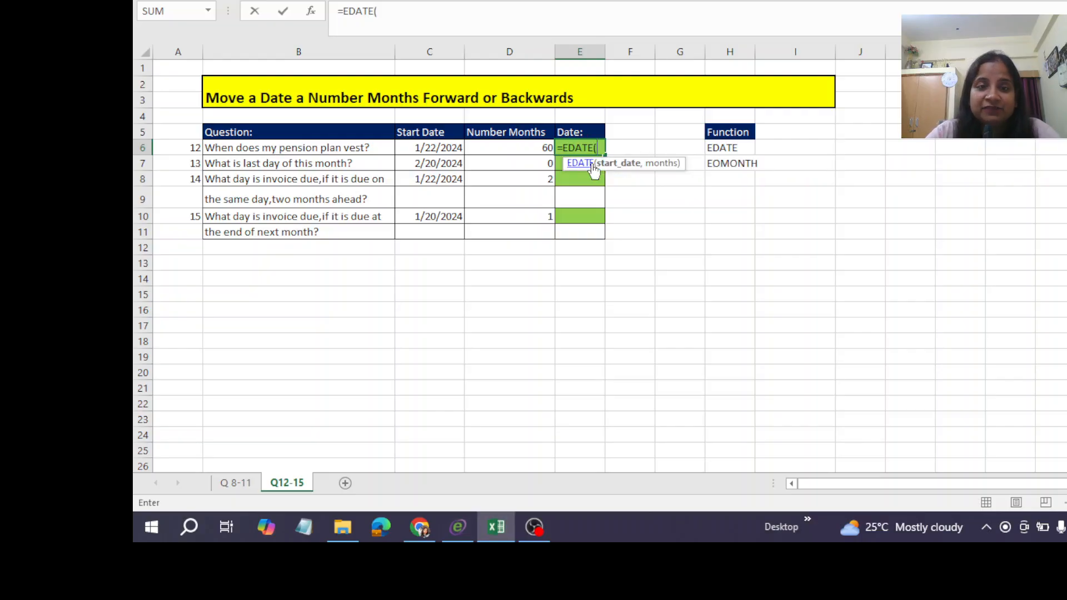
{"action": "left_click", "coordinate": [432, 150]}
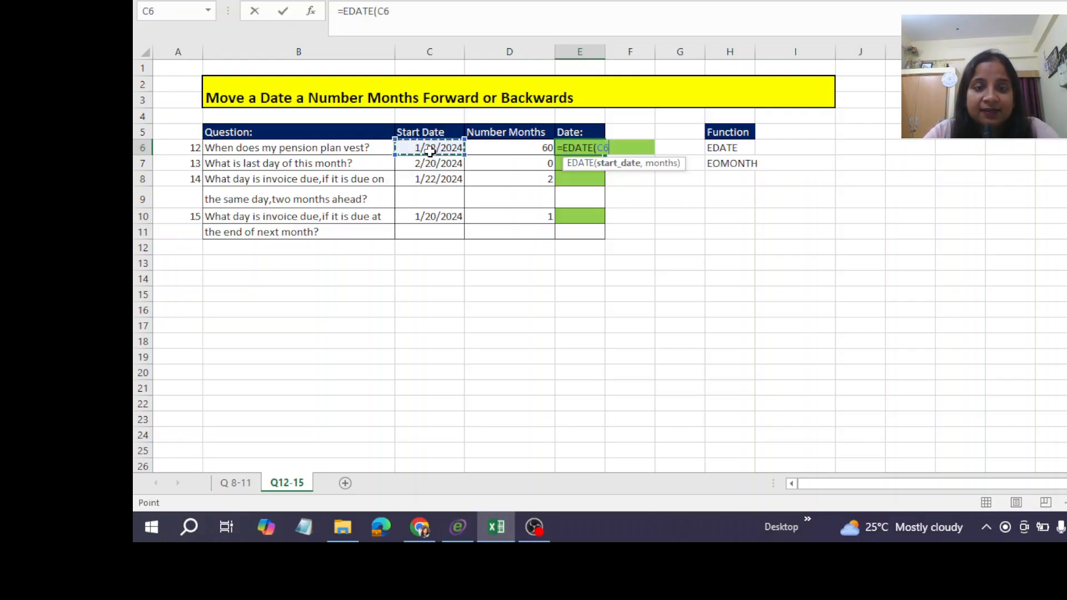
{"action": "type", "text": ","}
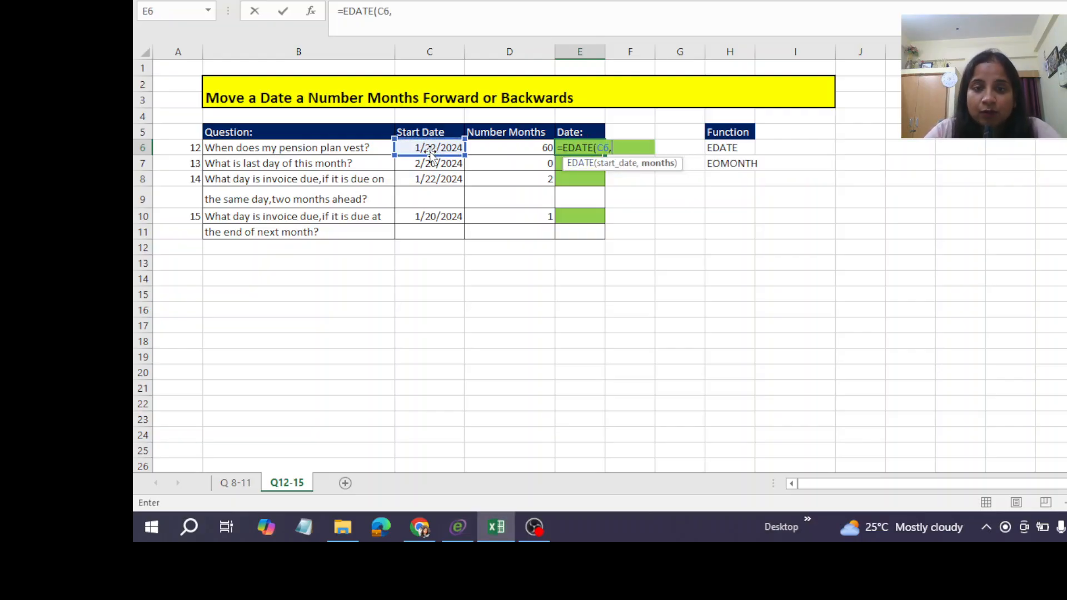
{"action": "left_click", "coordinate": [512, 146]}
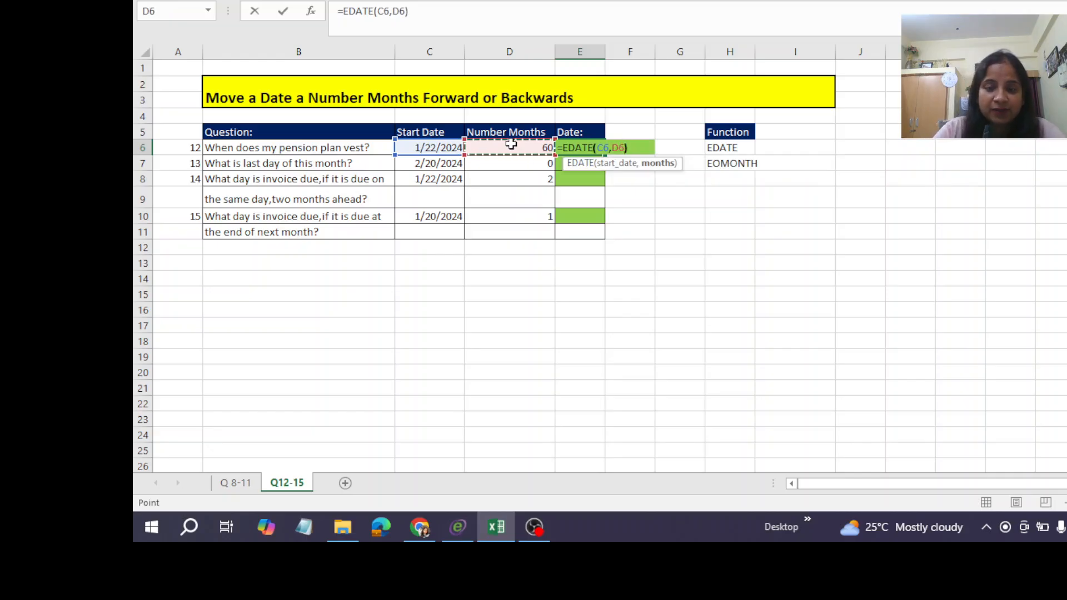
{"action": "key", "text": "ctrl+Return"}
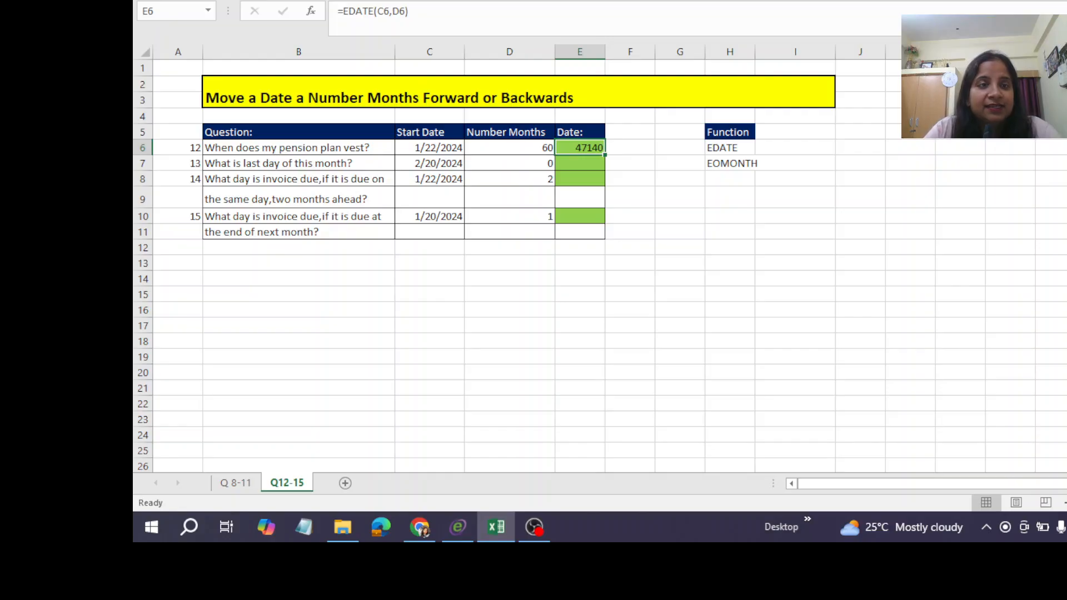
Format the vesting date in E6 as a Short Date.
{"action": "left_click", "coordinate": [192, 0]}
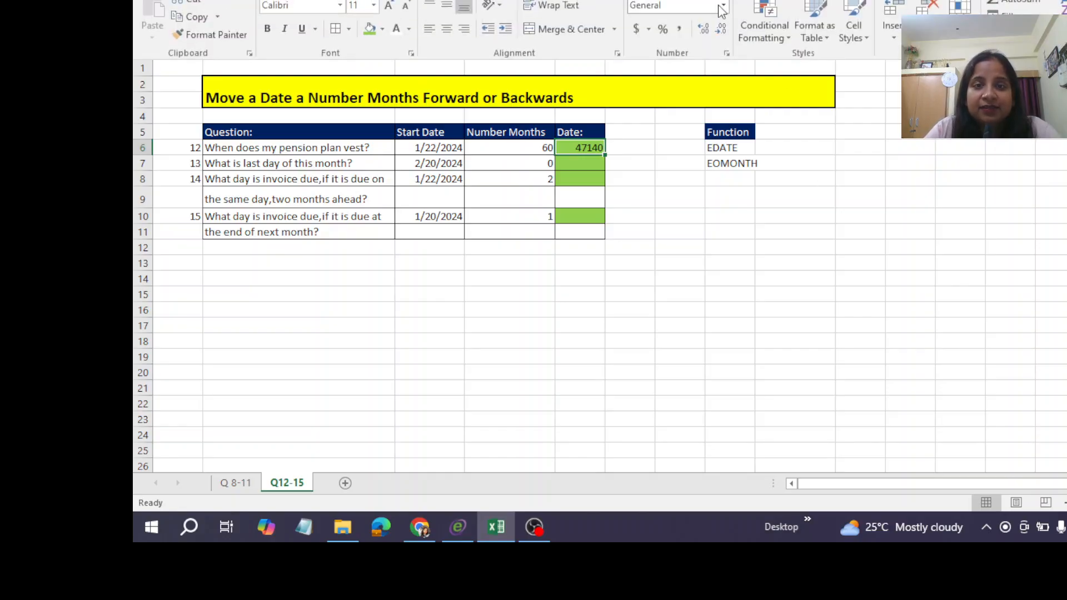
{"action": "left_click", "coordinate": [723, 6]}
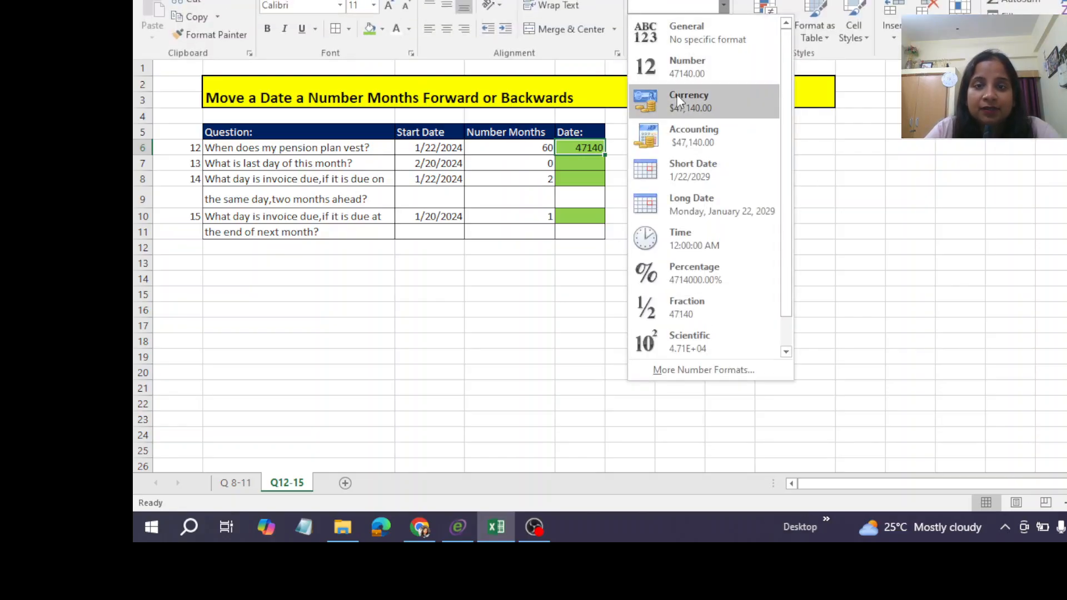
{"action": "left_click", "coordinate": [689, 165]}
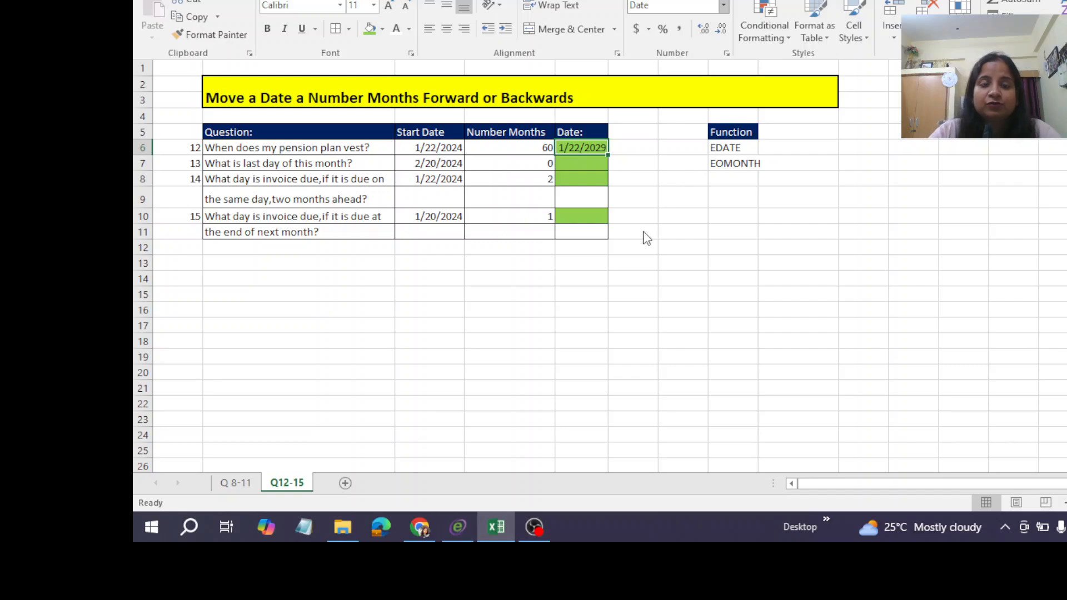
Review question 13's start date and number of months, and check the formula in E6.
{"action": "left_click", "coordinate": [573, 162]}
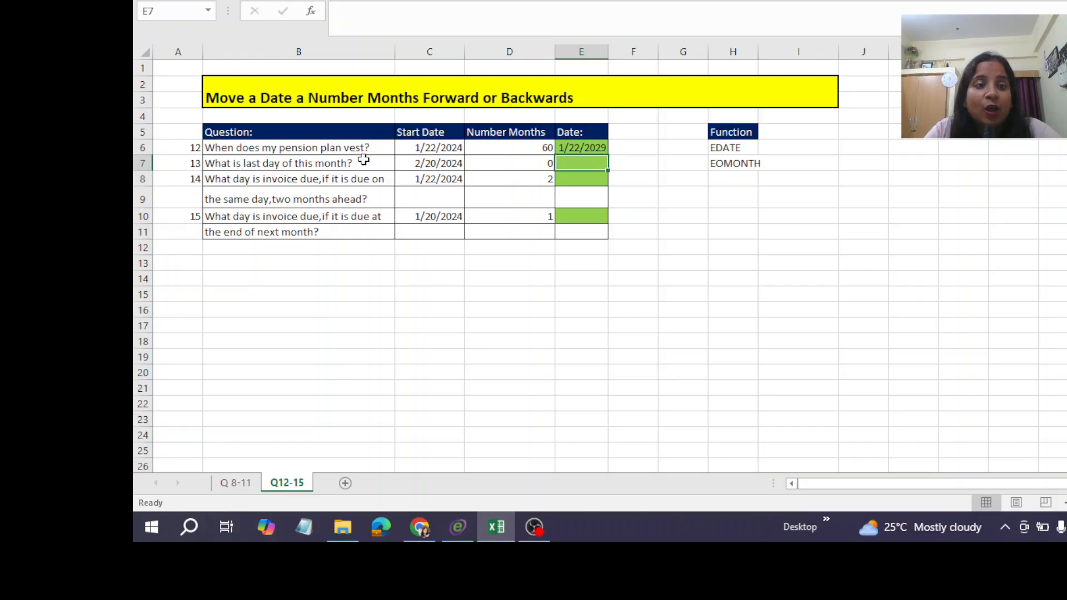
{"action": "left_click", "coordinate": [438, 163]}
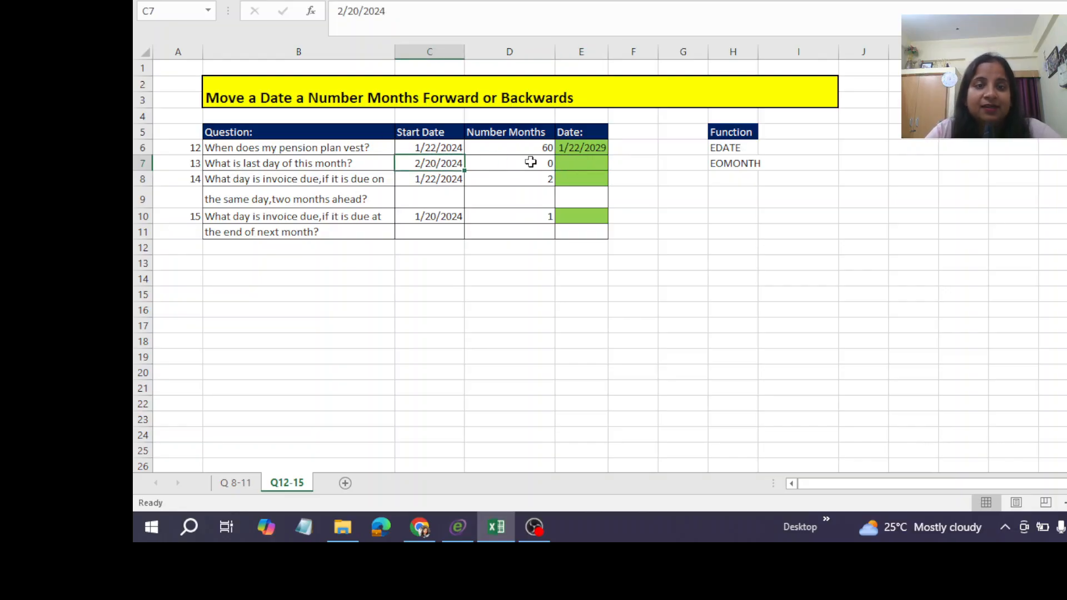
{"action": "left_click", "coordinate": [589, 146]}
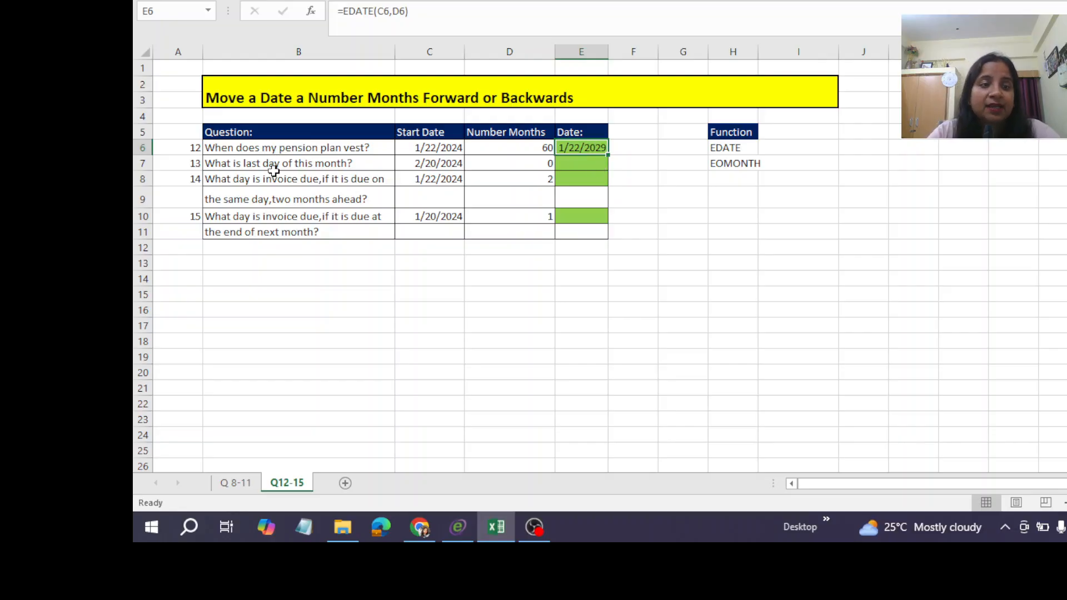
{"action": "left_click", "coordinate": [412, 162]}
{"action": "left_click", "coordinate": [515, 165]}
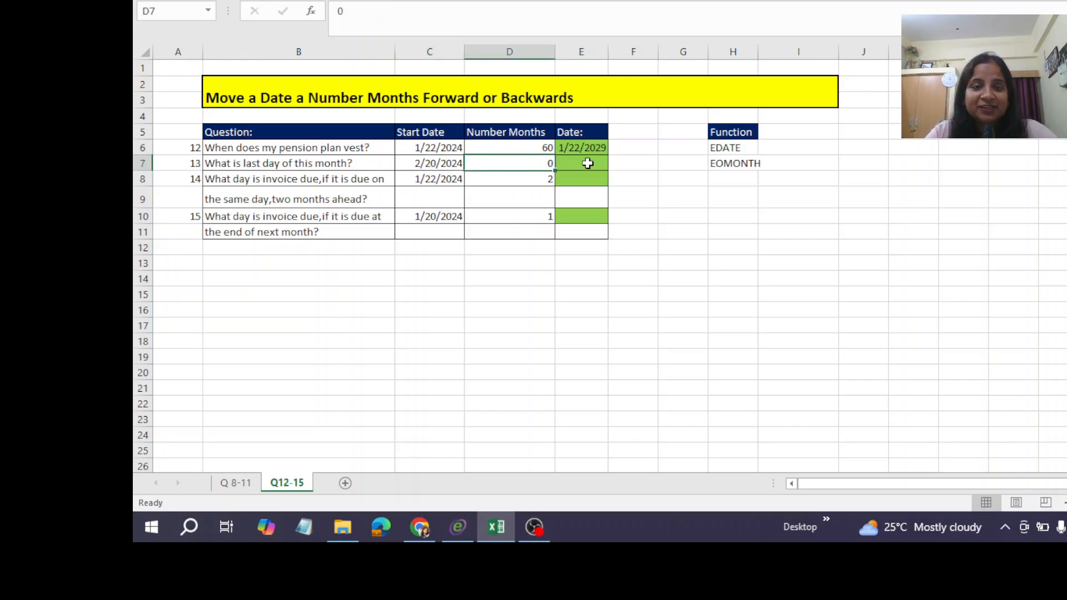
Calculate the last day of the month for question 13 in E7 with =EOMONTH(C7,D7).
{"action": "left_click", "coordinate": [587, 164]}
{"action": "type", "text": "="}
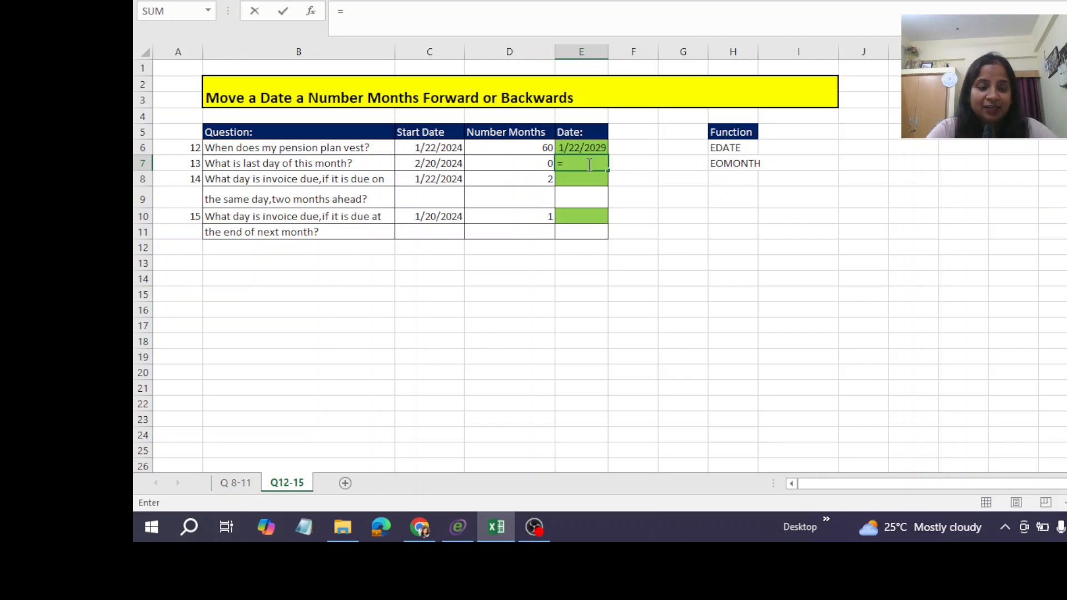
{"action": "type", "text": "e"}
{"action": "key", "text": "BackSpace"}
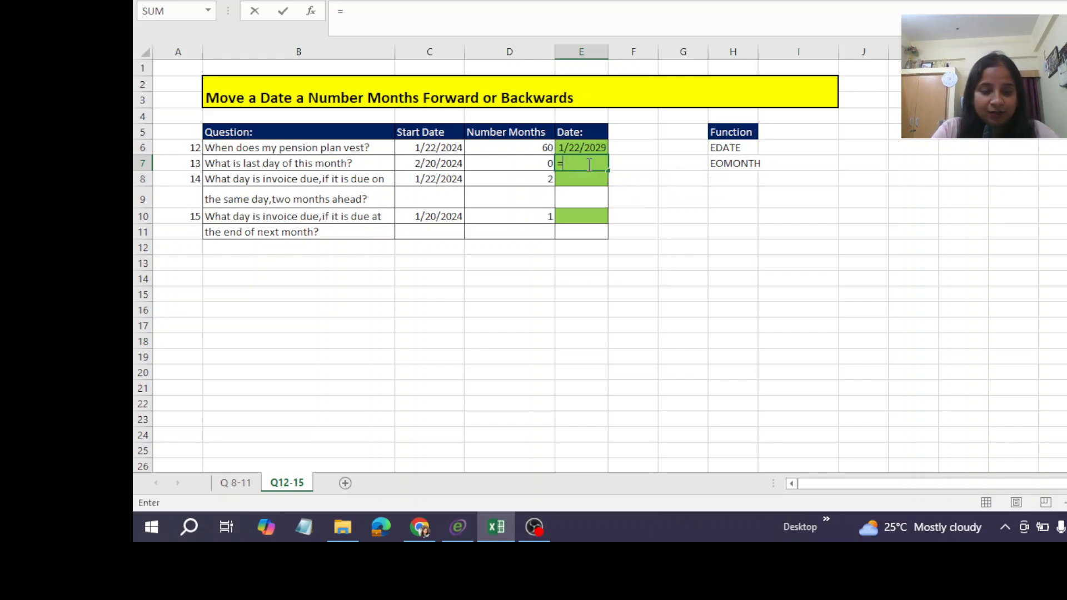
{"action": "type", "text": "EO"}
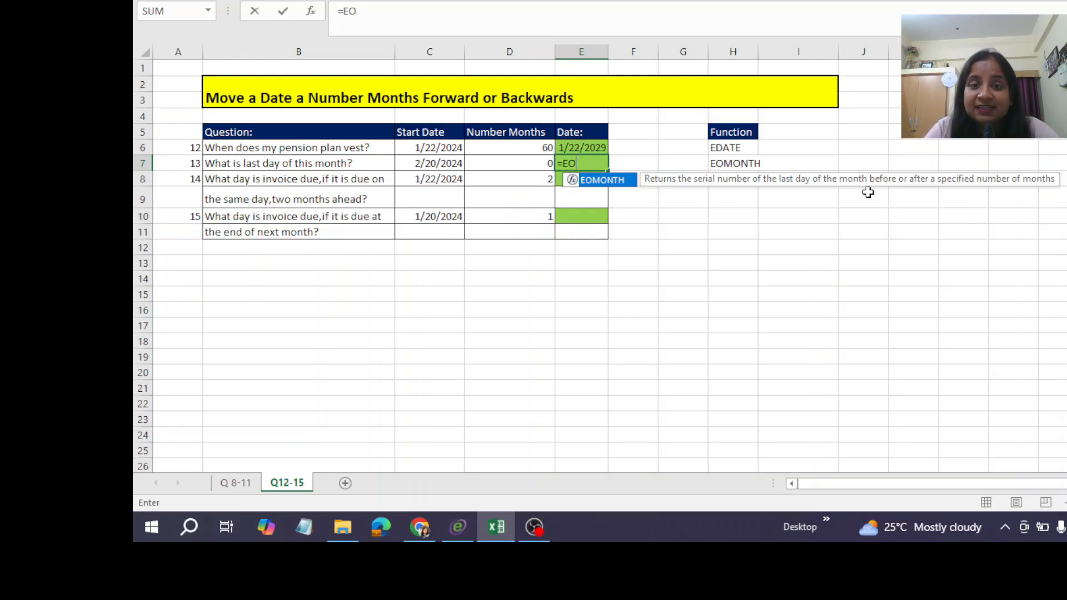
{"action": "double_click", "coordinate": [602, 180]}
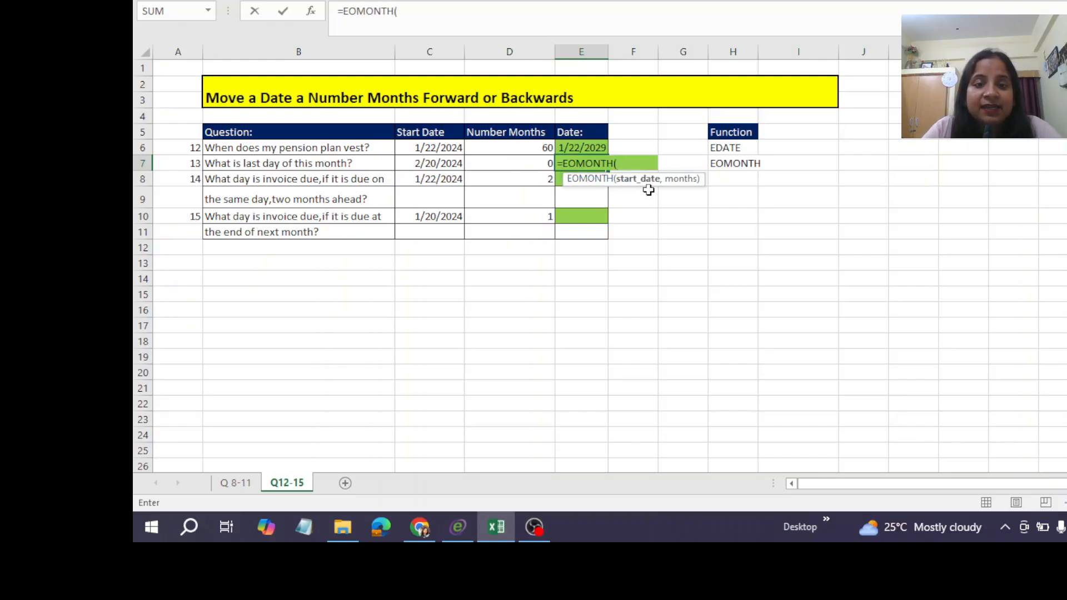
{"action": "left_click", "coordinate": [429, 162]}
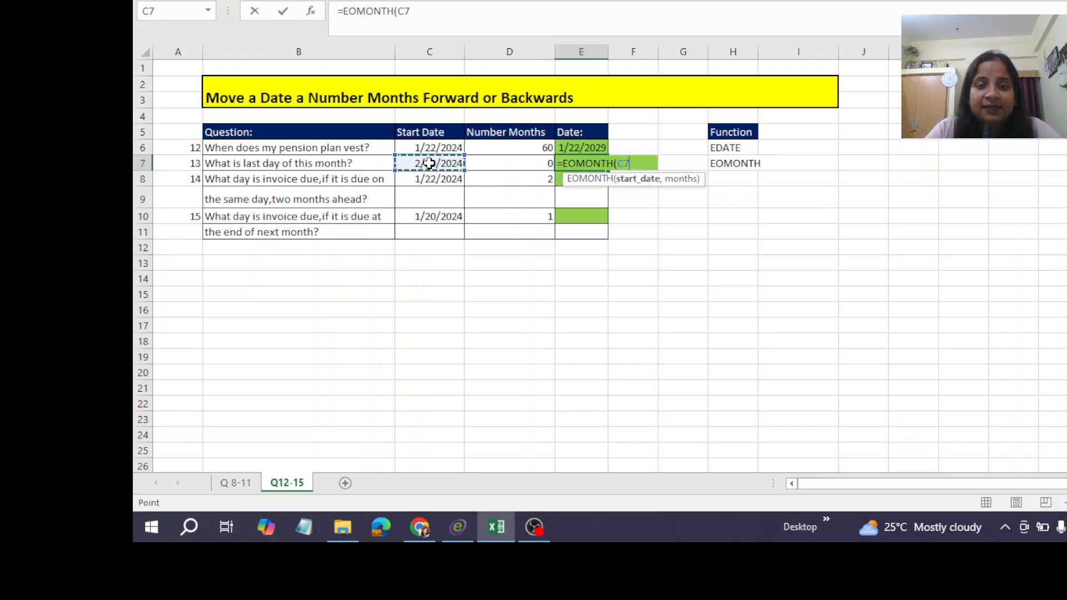
{"action": "type", "text": ","}
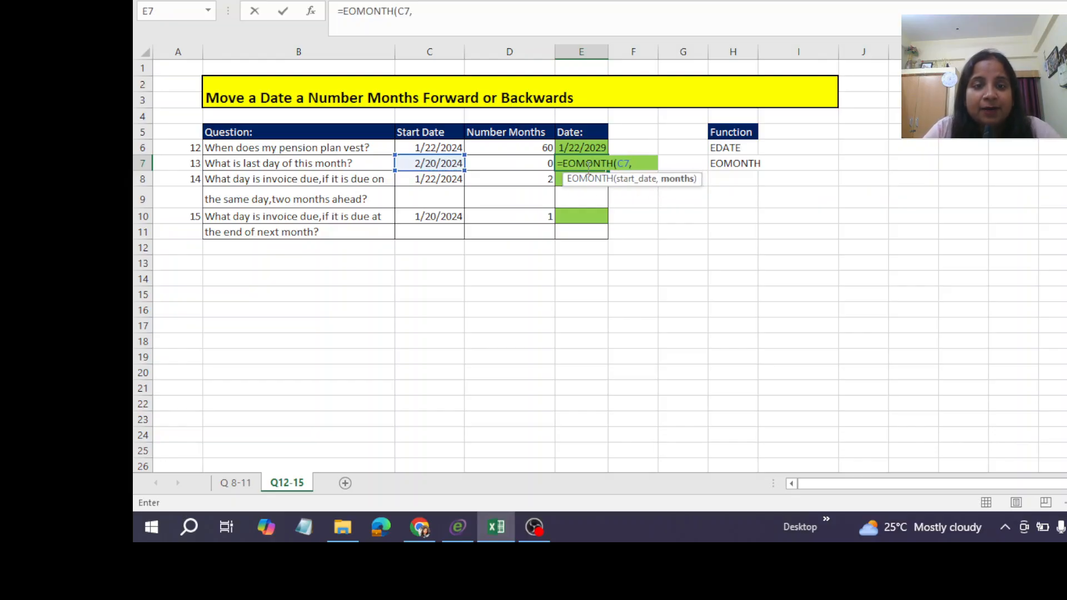
{"action": "left_click", "coordinate": [517, 166]}
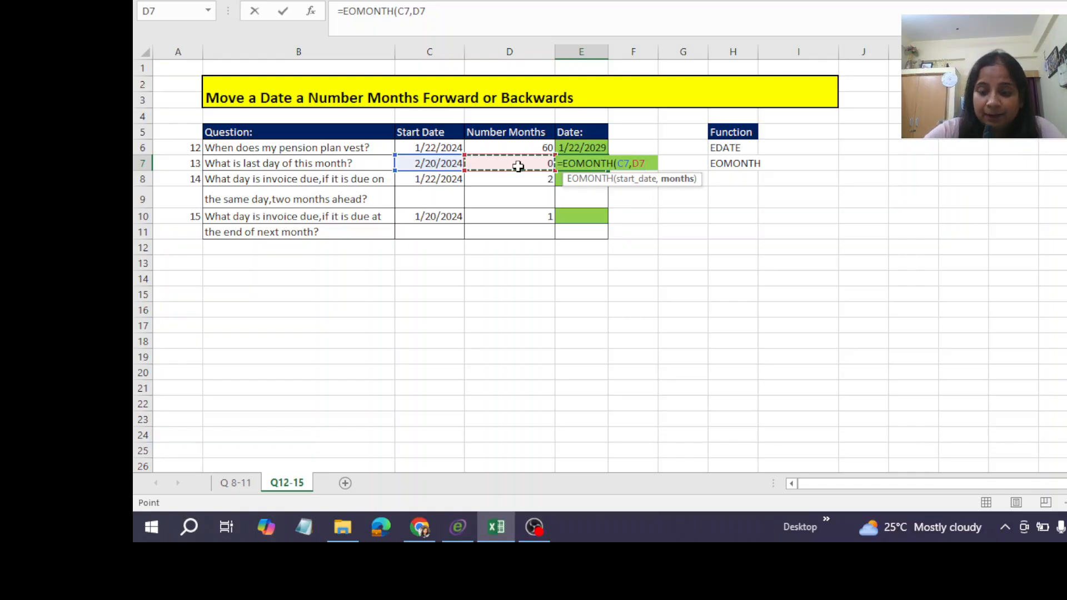
{"action": "type", "text": ")"}
{"action": "key", "text": "ctrl+Return"}
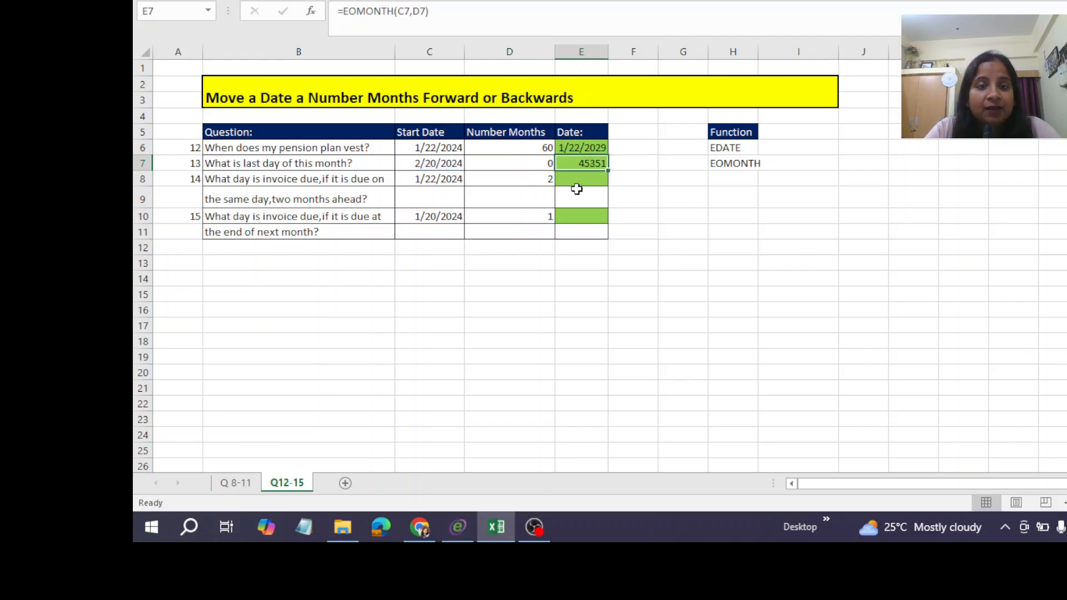
Format the month-end date in E7 as a Short Date.
{"action": "left_click", "coordinate": [192, 0]}
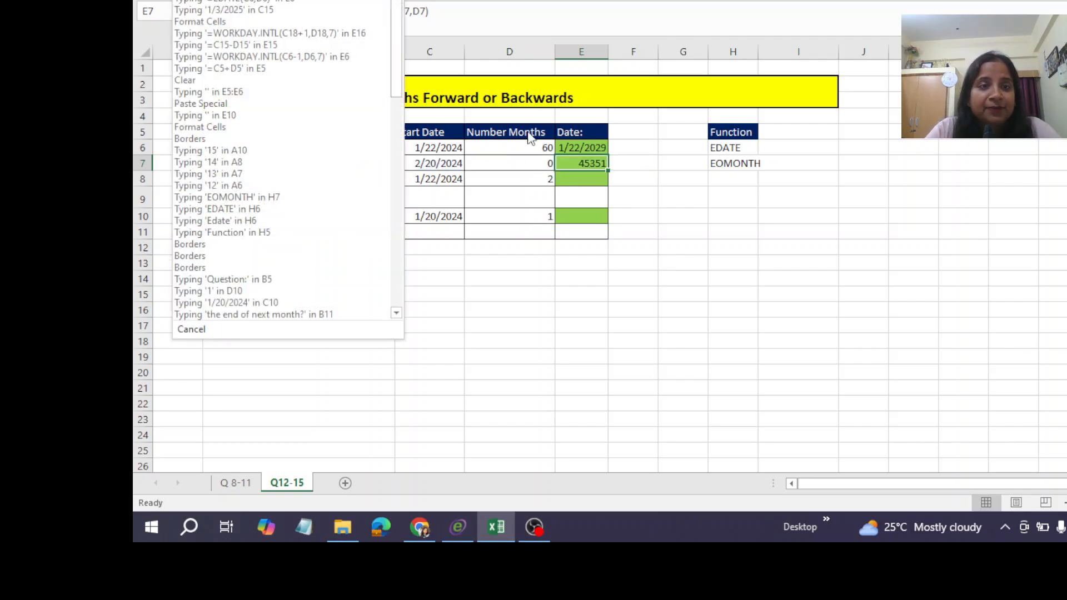
{"action": "left_click", "coordinate": [574, 331]}
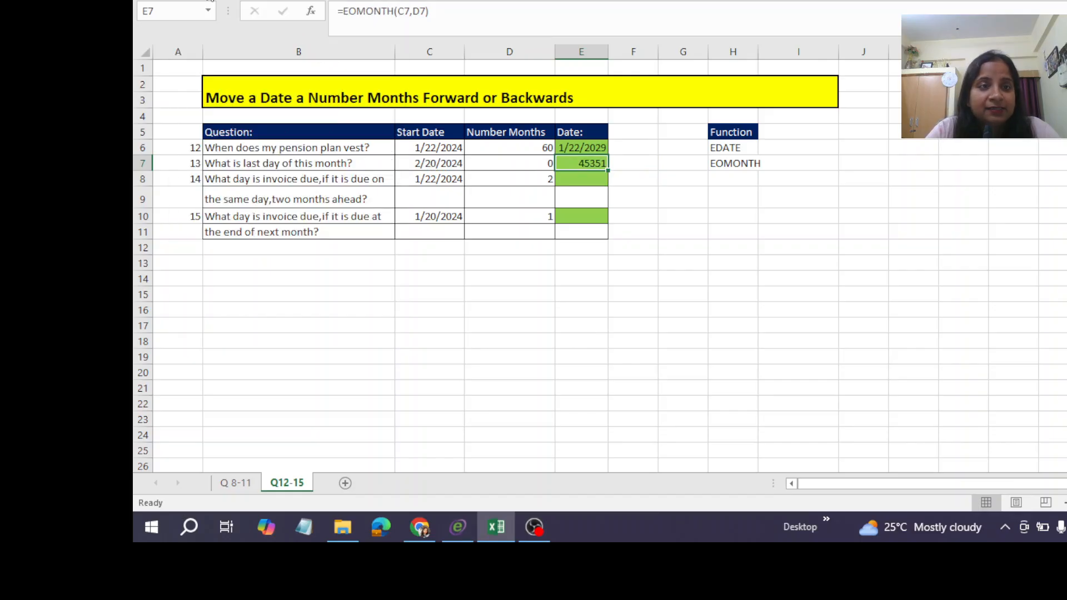
{"action": "left_click", "coordinate": [194, 0]}
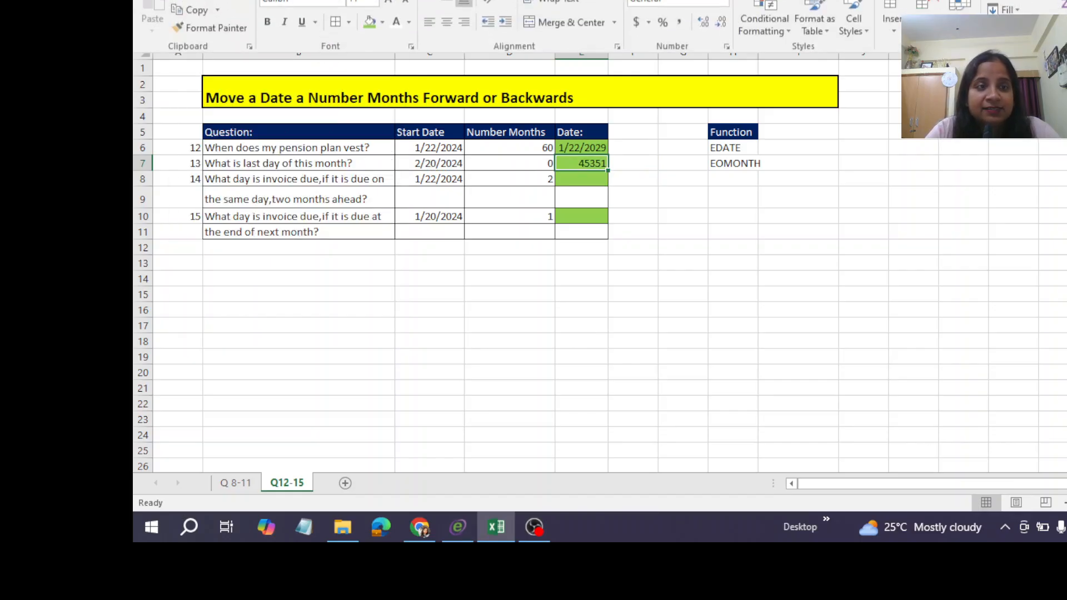
{"action": "left_click", "coordinate": [724, 7]}
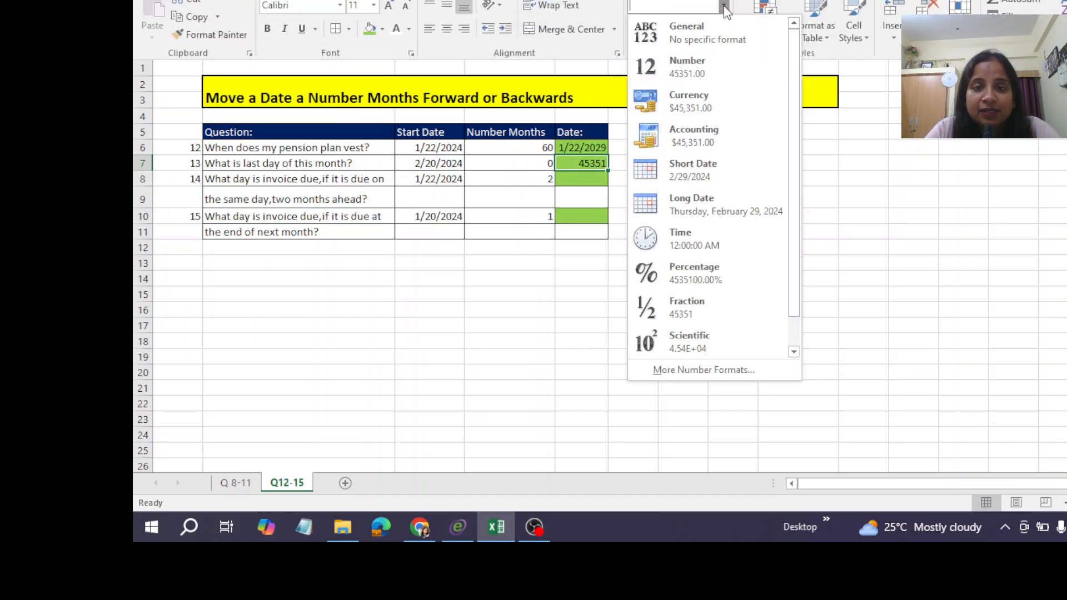
{"action": "left_click", "coordinate": [697, 166]}
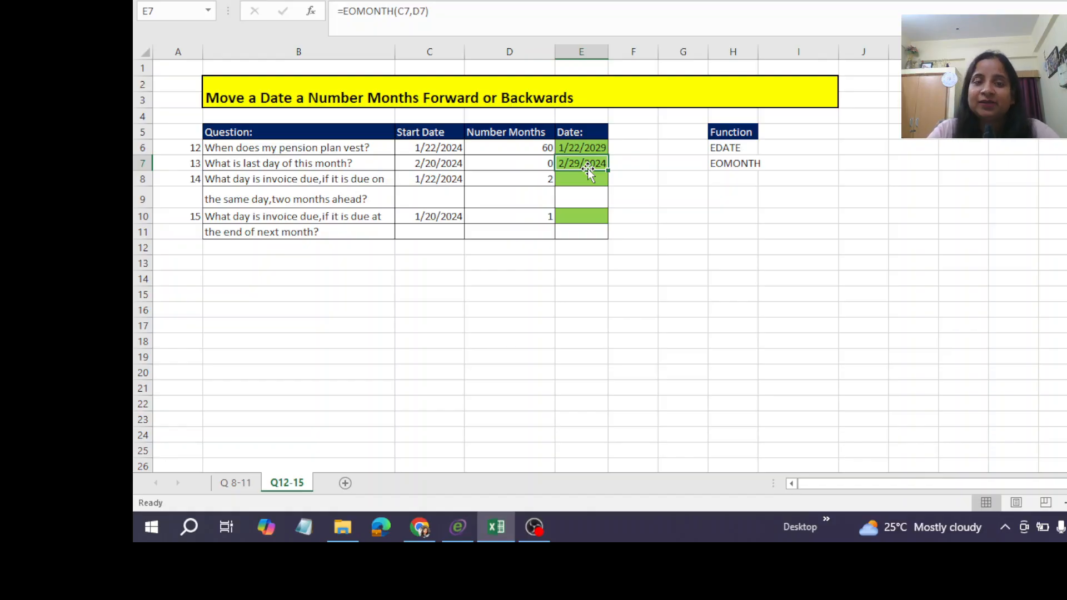
Calculate question 14's invoice due date in E8 with =EDATE(C8,D8) and format it as a Short Date.
{"action": "left_click", "coordinate": [251, 183]}
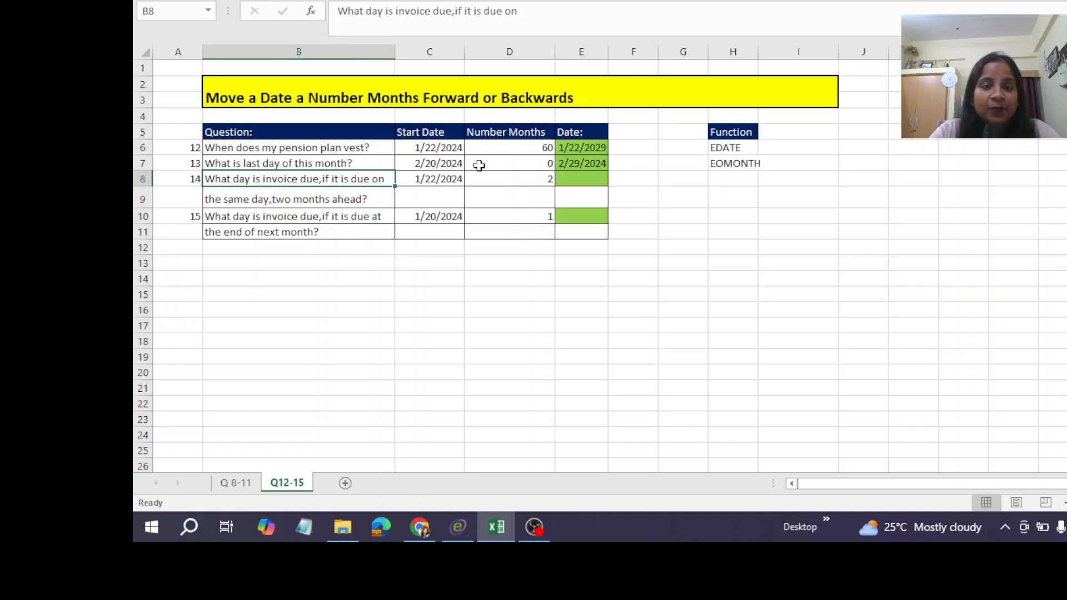
{"action": "left_click", "coordinate": [565, 181]}
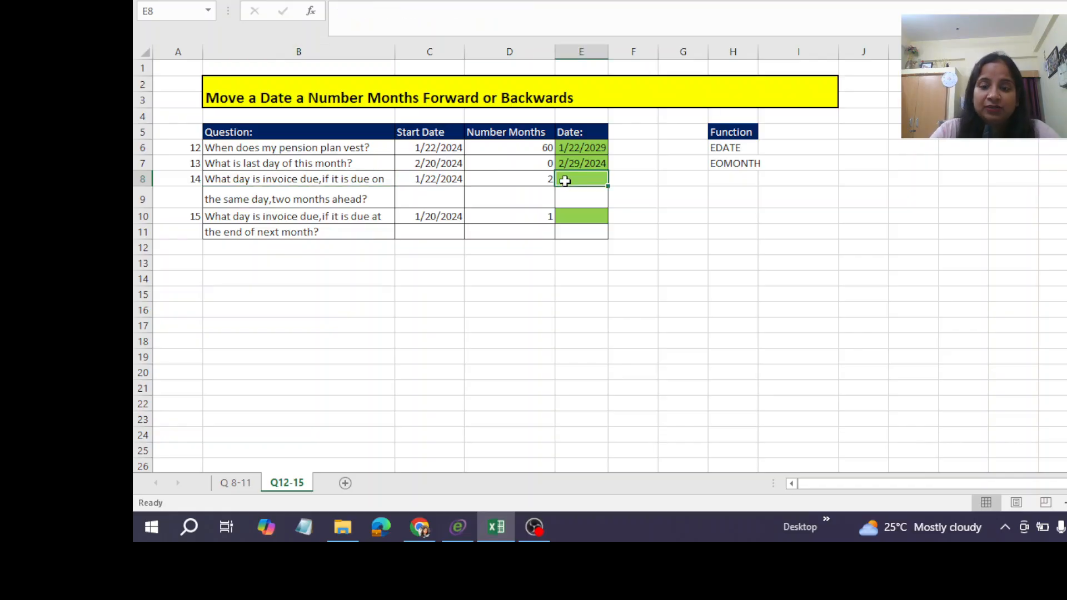
{"action": "type", "text": "="}
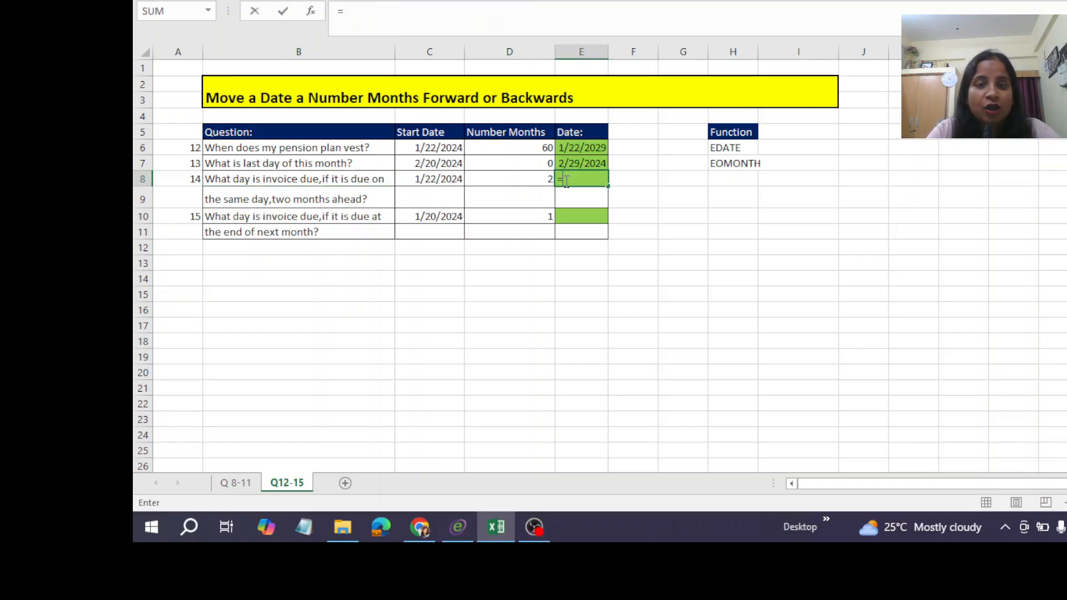
{"action": "type", "text": "d"}
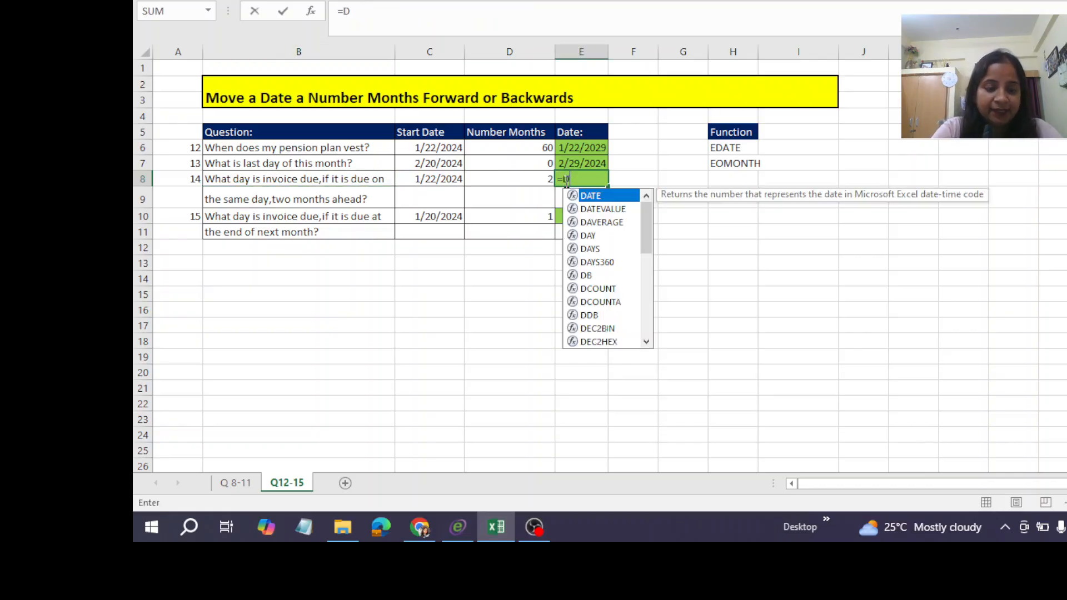
{"action": "key", "text": "BackSpace"}
{"action": "type", "text": "EDATE("}
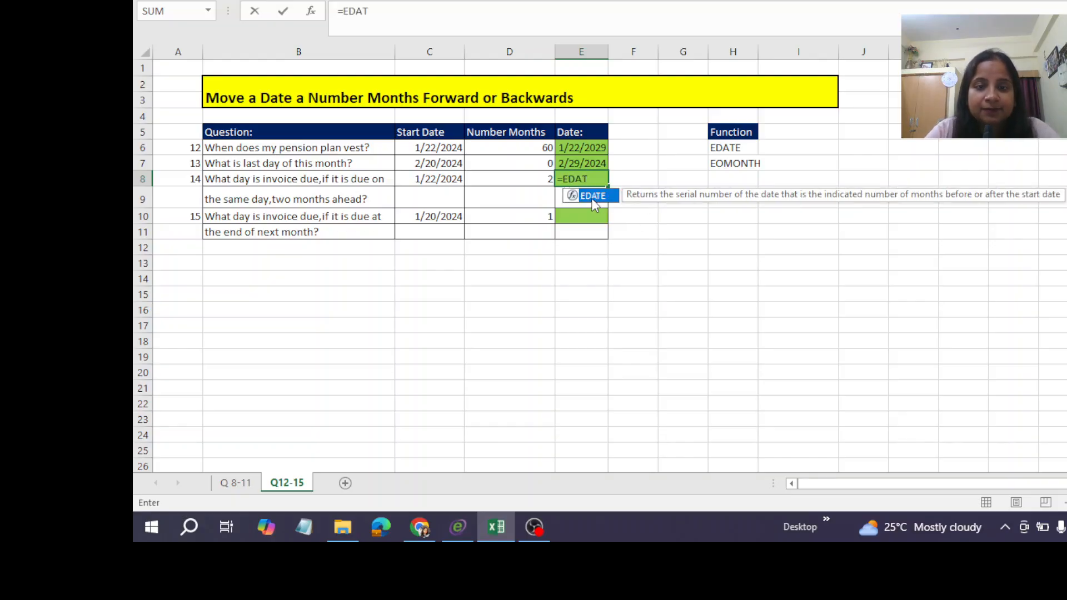
{"action": "double_click", "coordinate": [593, 197]}
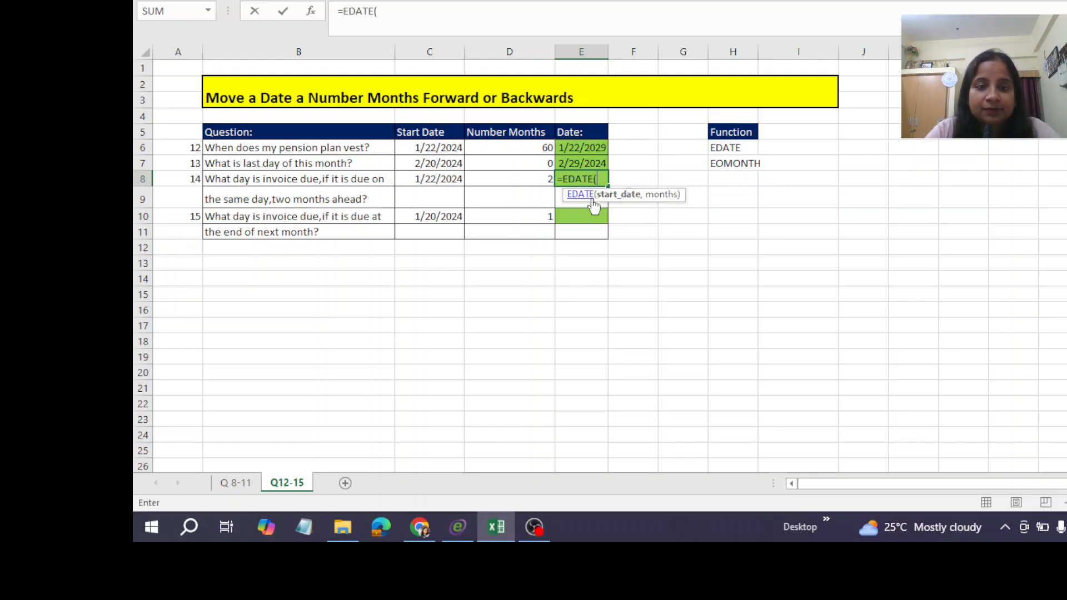
{"action": "left_click", "coordinate": [443, 179]}
{"action": "type", "text": ","}
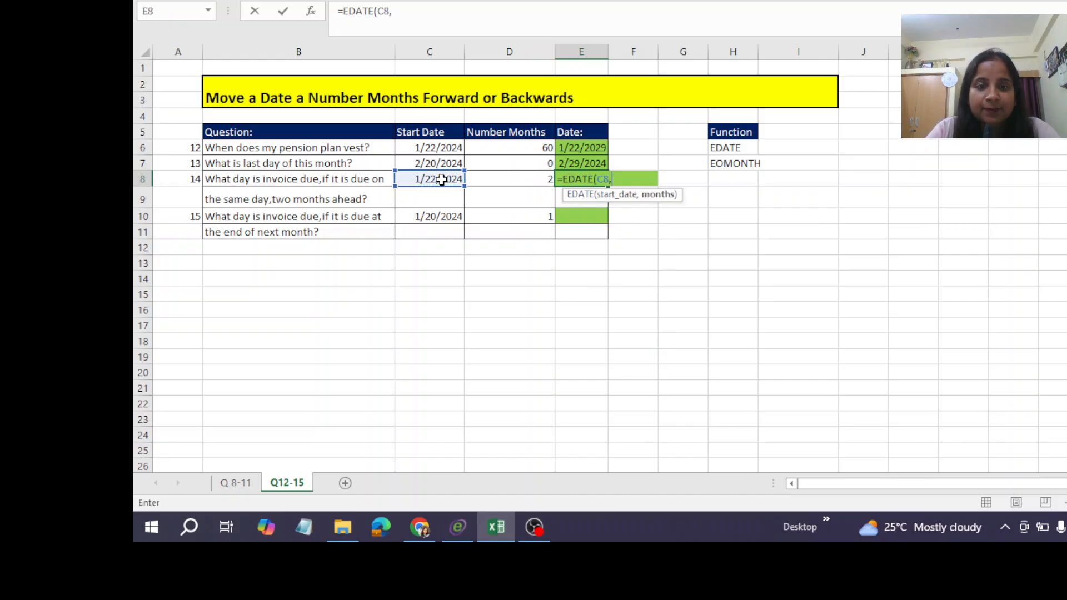
{"action": "left_click", "coordinate": [506, 178]}
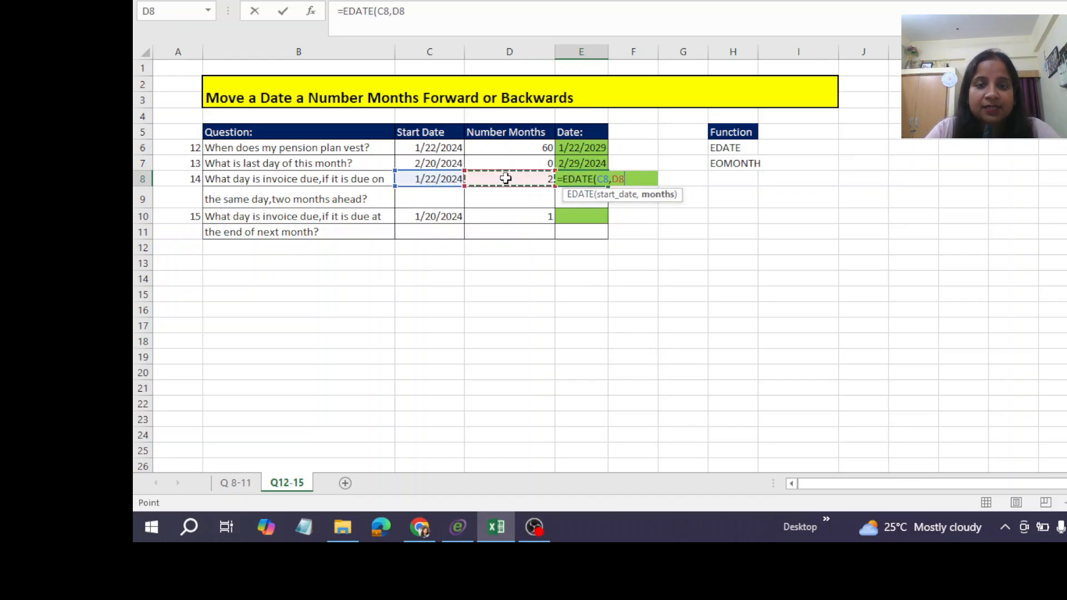
{"action": "type", "text": ")"}
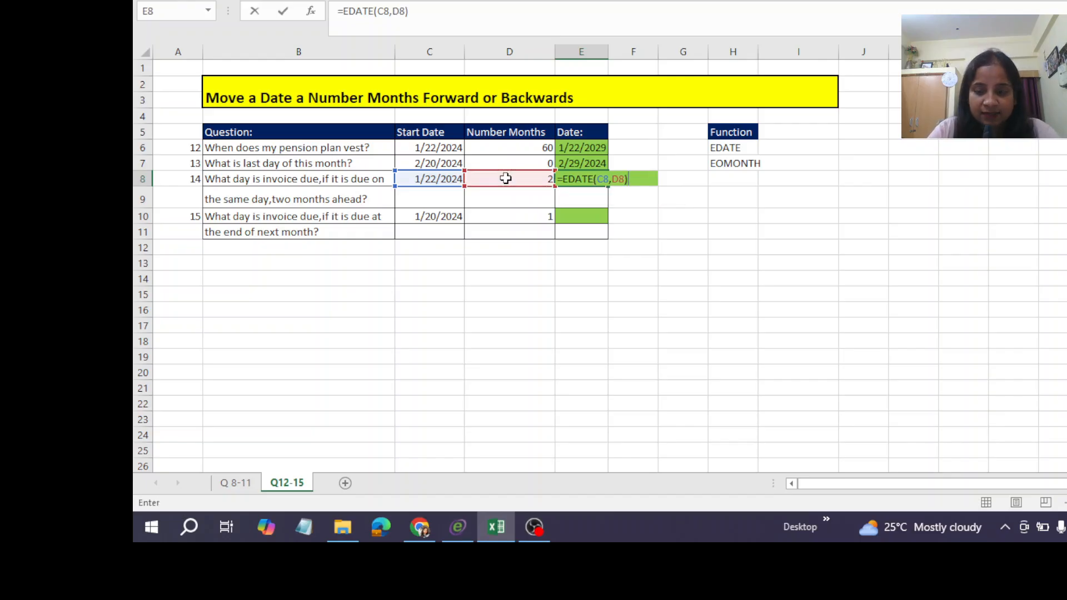
{"action": "key", "text": "ctrl+Return"}
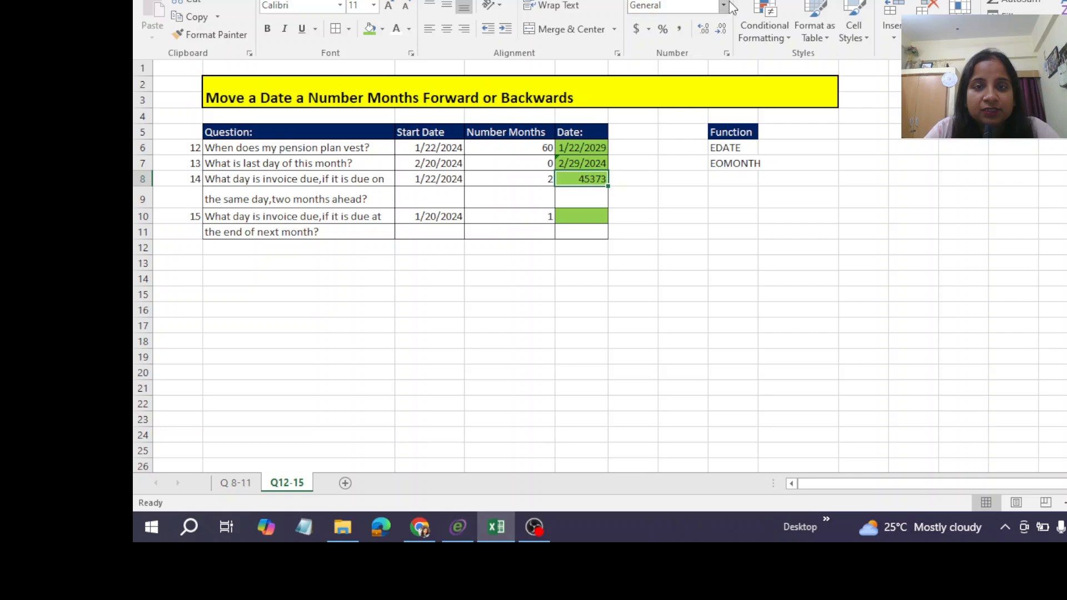
{"action": "left_click", "coordinate": [724, 5]}
{"action": "left_click", "coordinate": [698, 168]}
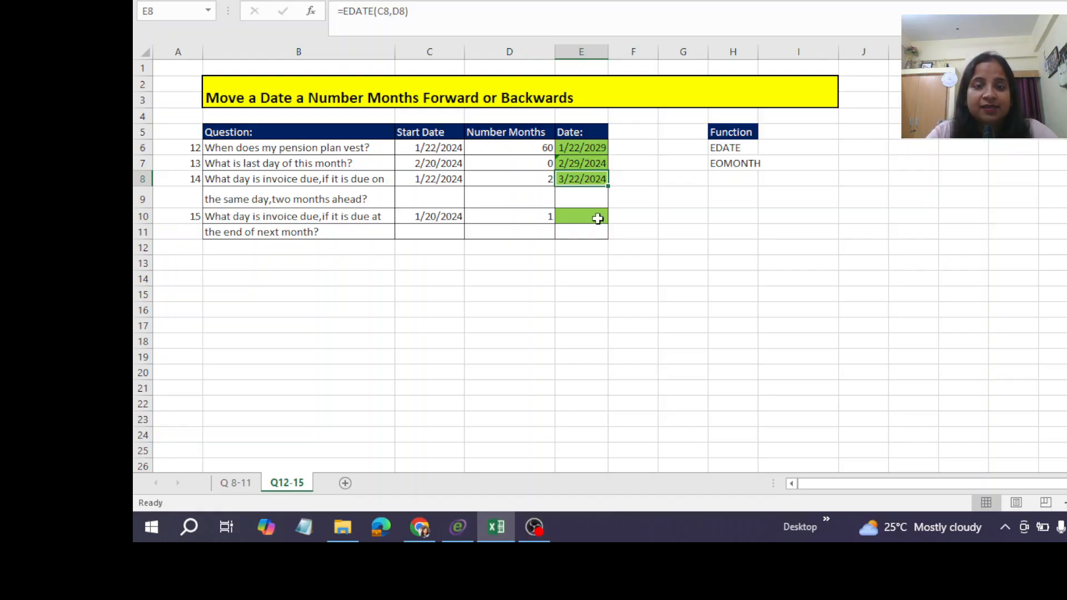
Calculate question 15's end-of-next-month invoice due date in E10 with =EOMONTH(C10,D10).
{"action": "left_click", "coordinate": [589, 215]}
{"action": "type", "text": "="}
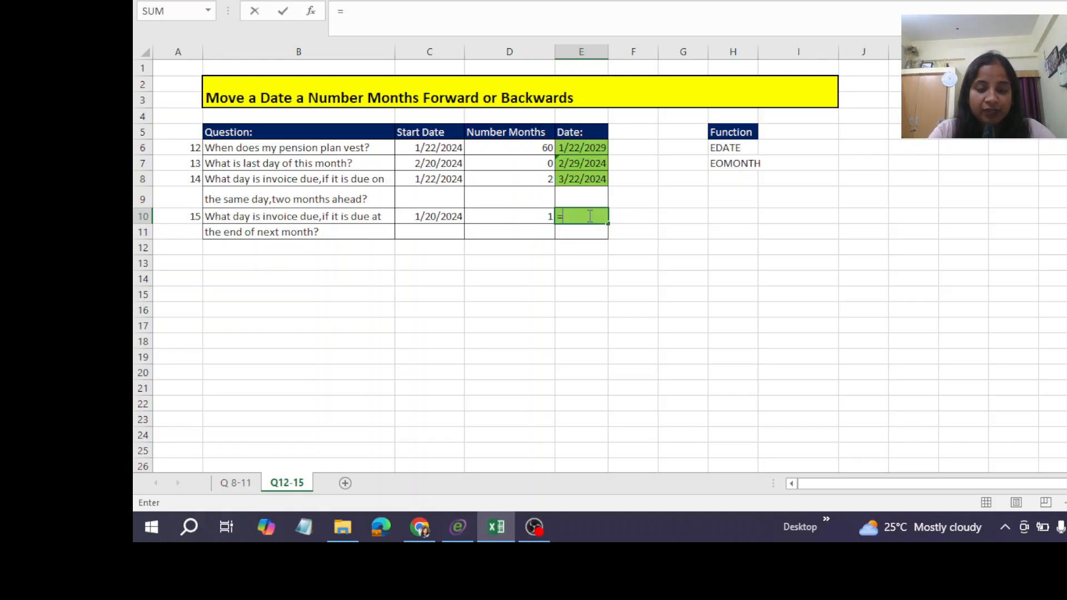
{"action": "type", "text": "EOMO"}
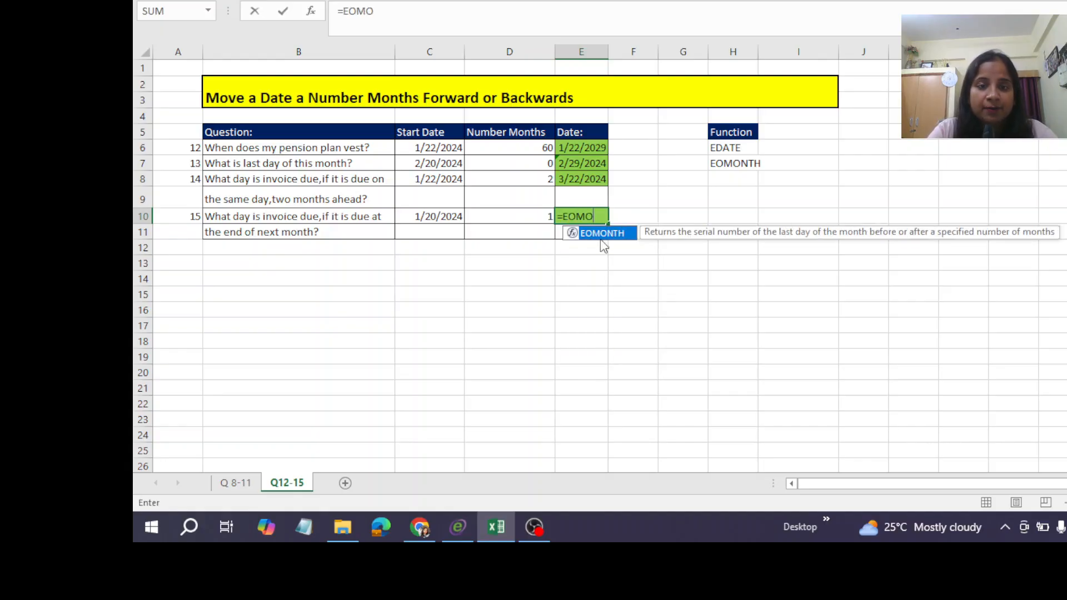
{"action": "key", "text": "Tab"}
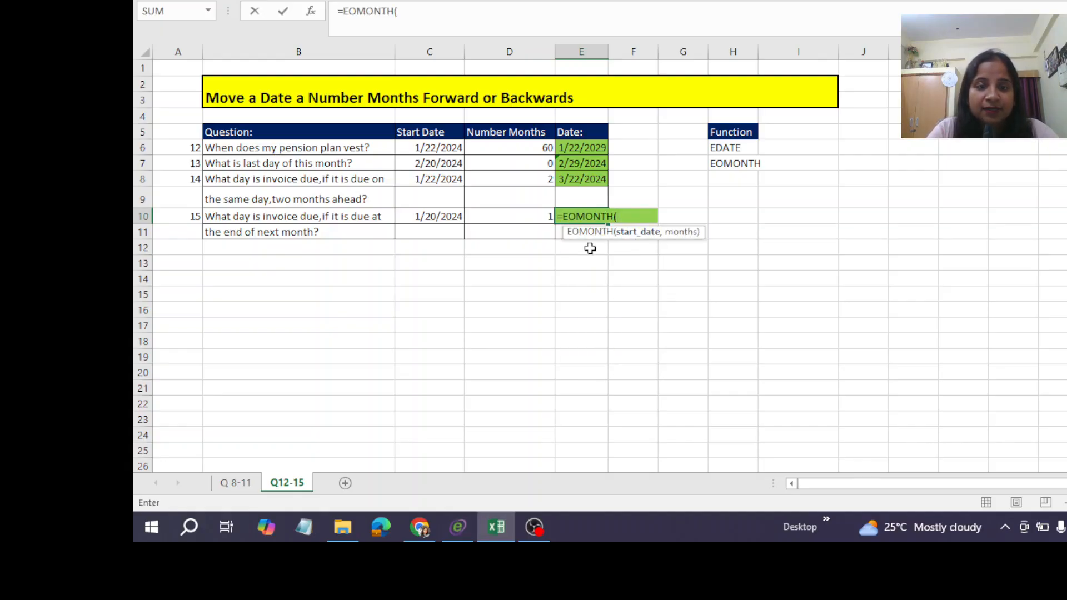
{"action": "left_click", "coordinate": [427, 217]}
{"action": "type", "text": ","}
{"action": "left_click", "coordinate": [525, 216]}
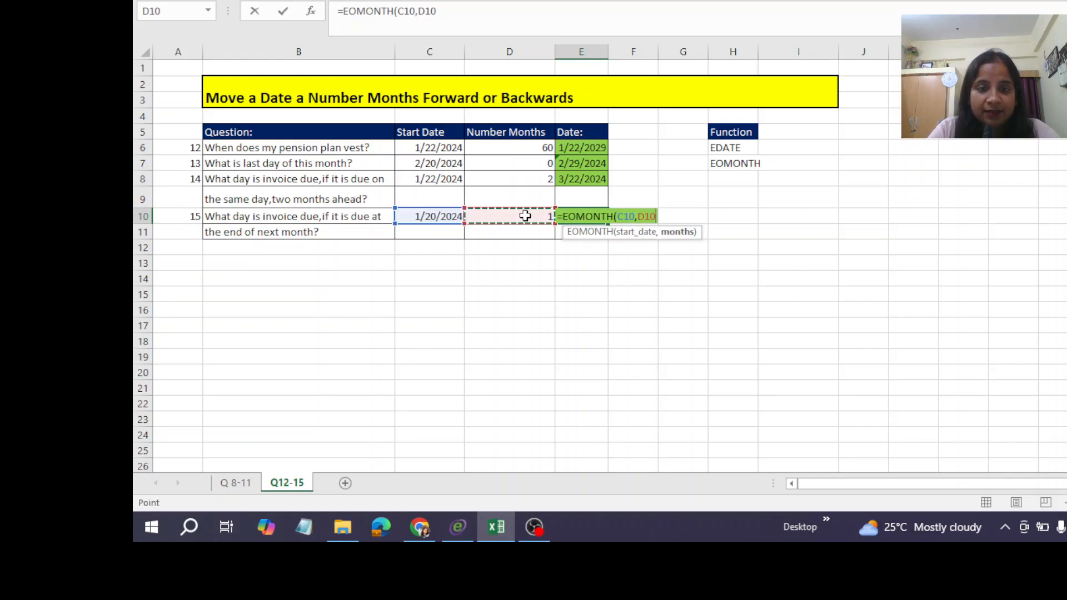
{"action": "type", "text": ")"}
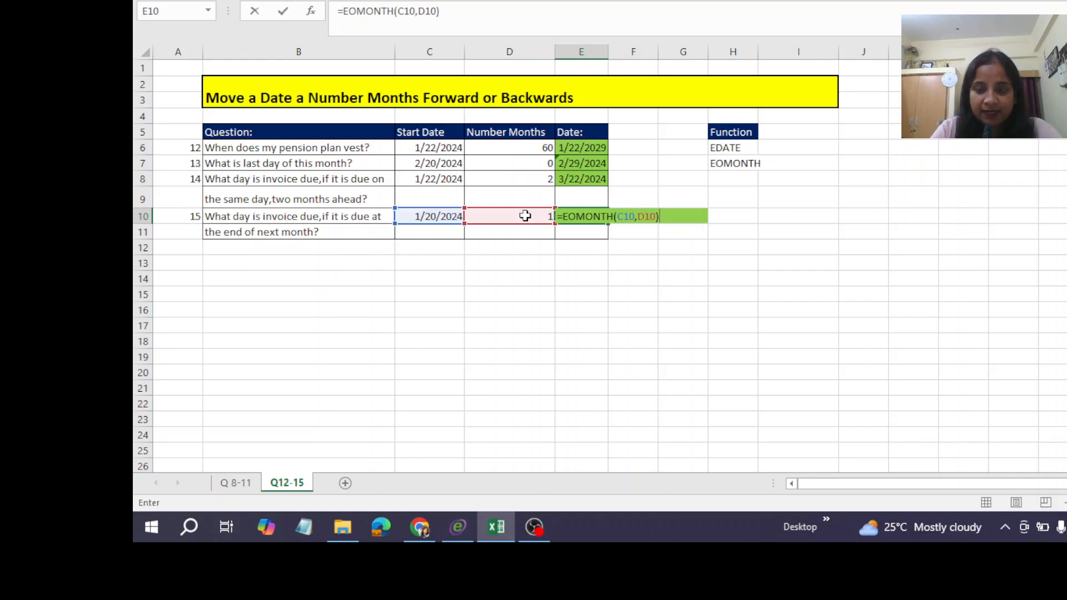
{"action": "key", "text": "ctrl+Return"}
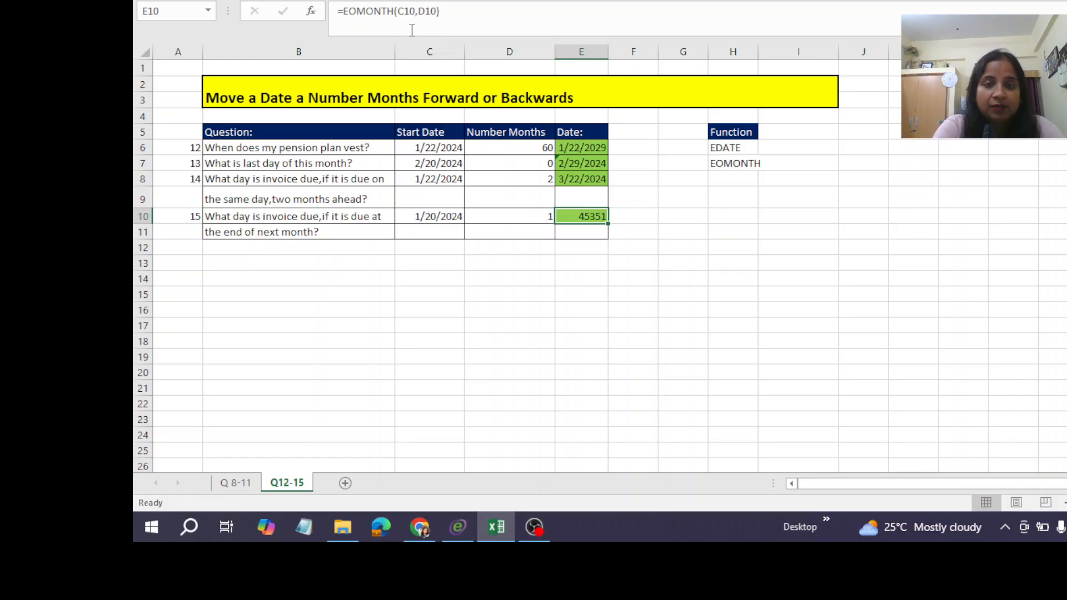
{"action": "left_click", "coordinate": [602, 281]}
{"action": "left_click", "coordinate": [583, 216]}
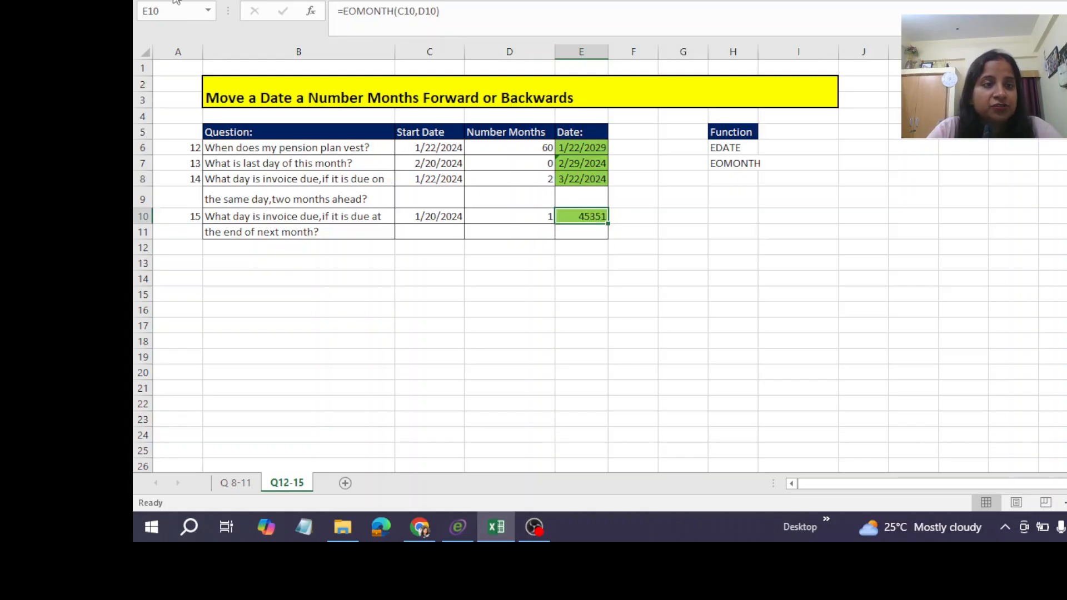
Format question 15's invoice due date in E10 as a Long Date.
{"action": "left_click", "coordinate": [149, 0]}
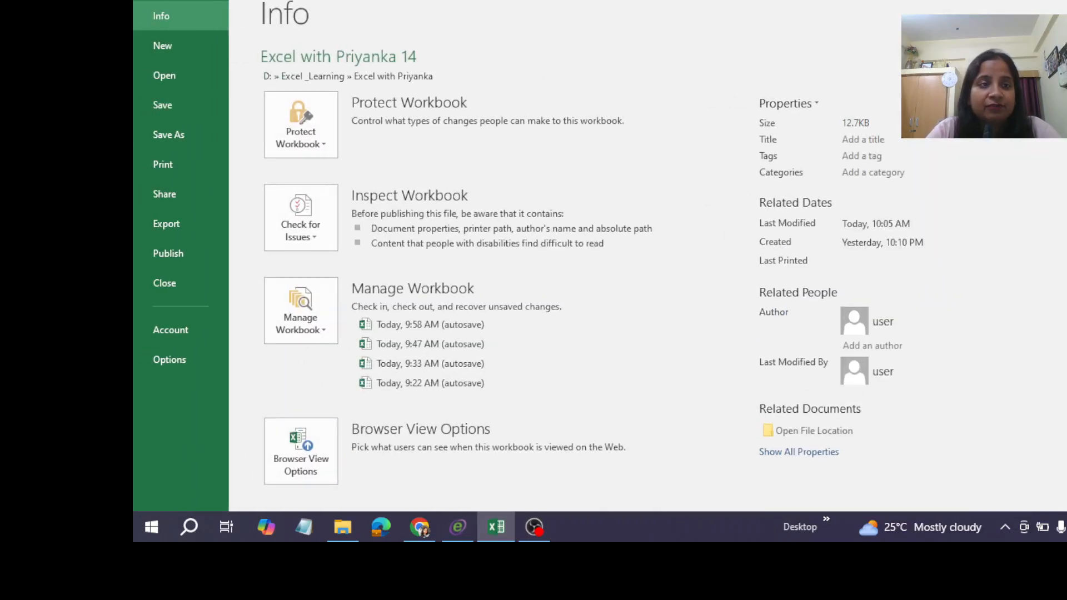
{"action": "key", "text": "Escape"}
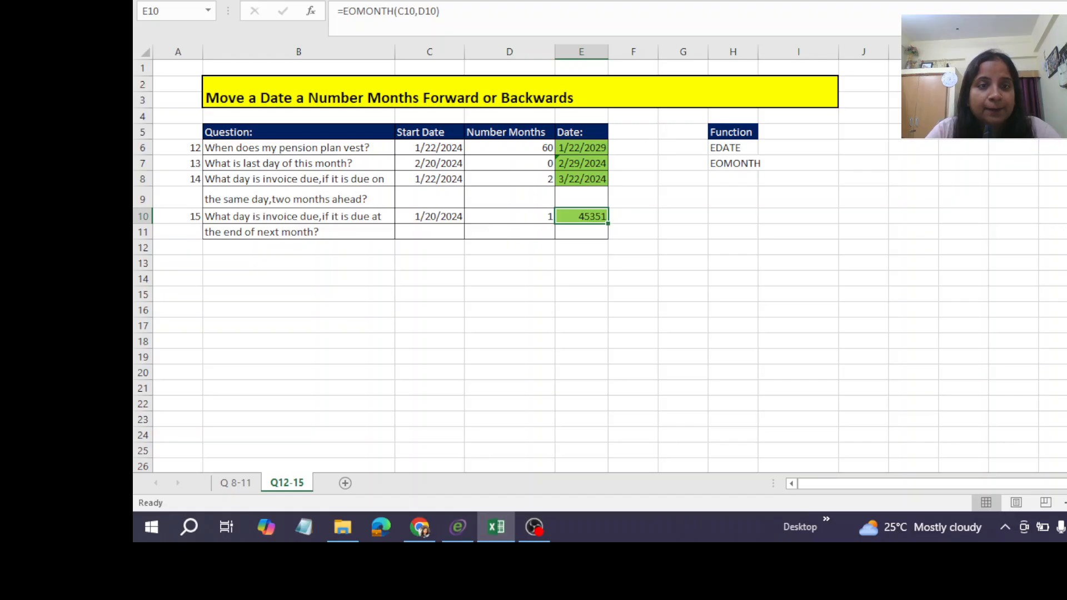
{"action": "left_click", "coordinate": [723, 6]}
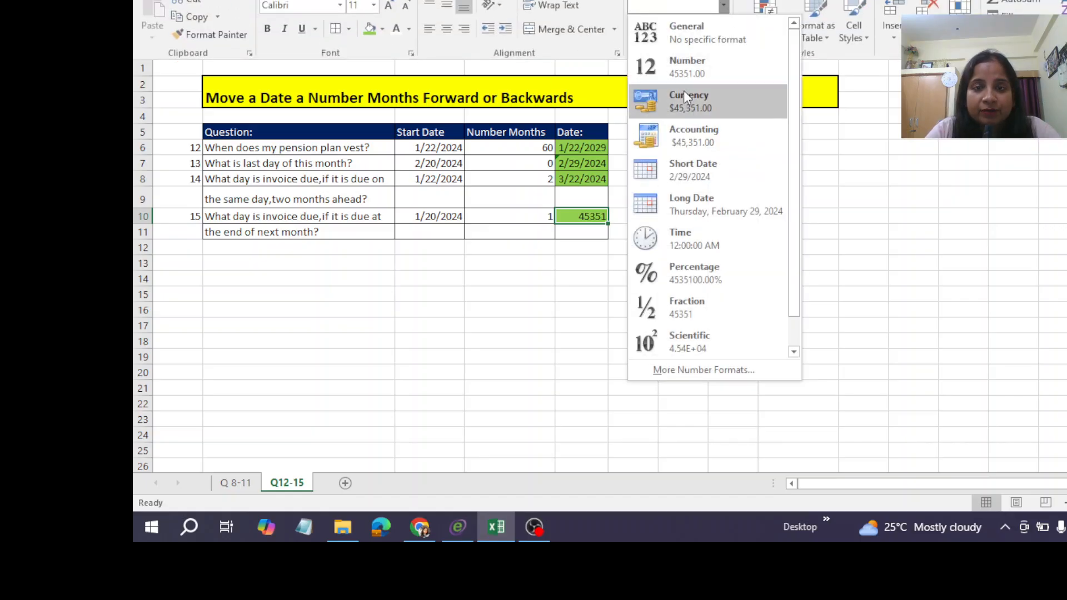
{"action": "left_click", "coordinate": [699, 208]}
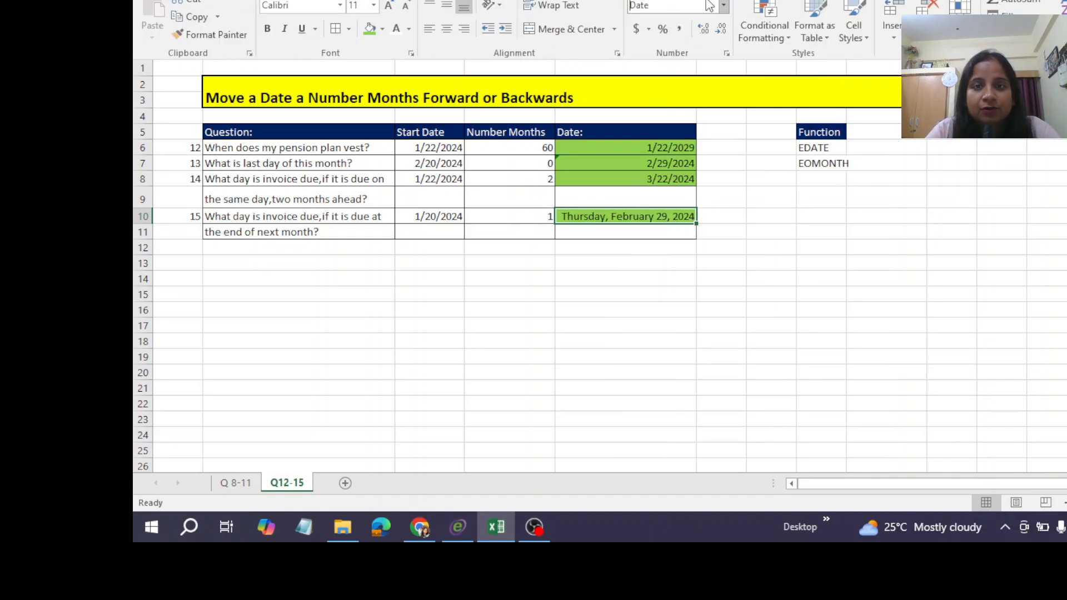
Format question 15's invoice due date in E10 as a Short Date.
{"action": "left_click", "coordinate": [723, 5]}
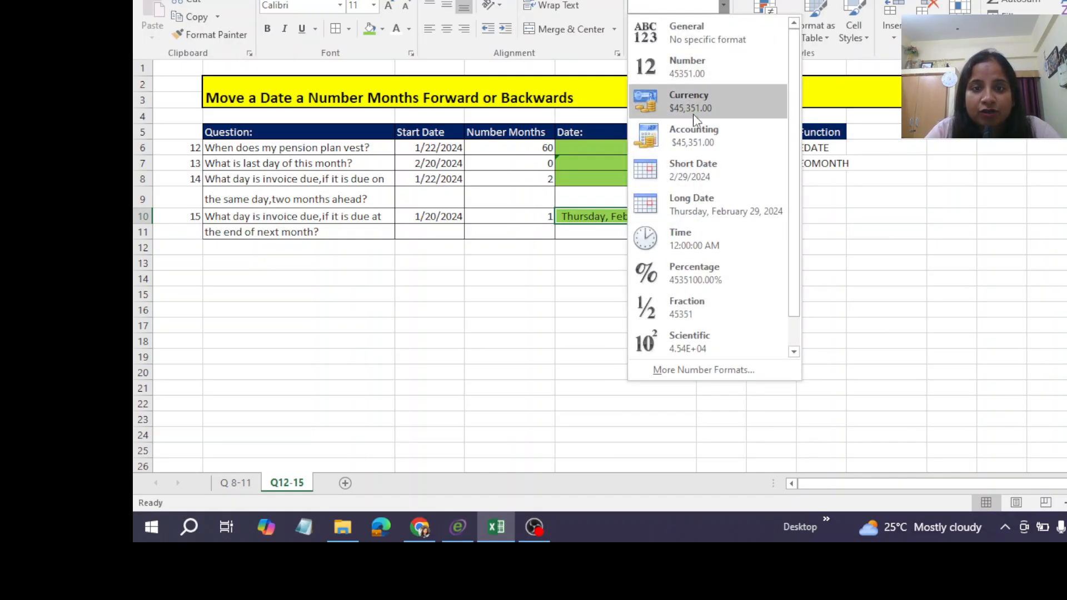
{"action": "left_click", "coordinate": [695, 170]}
{"action": "left_click", "coordinate": [626, 262]}
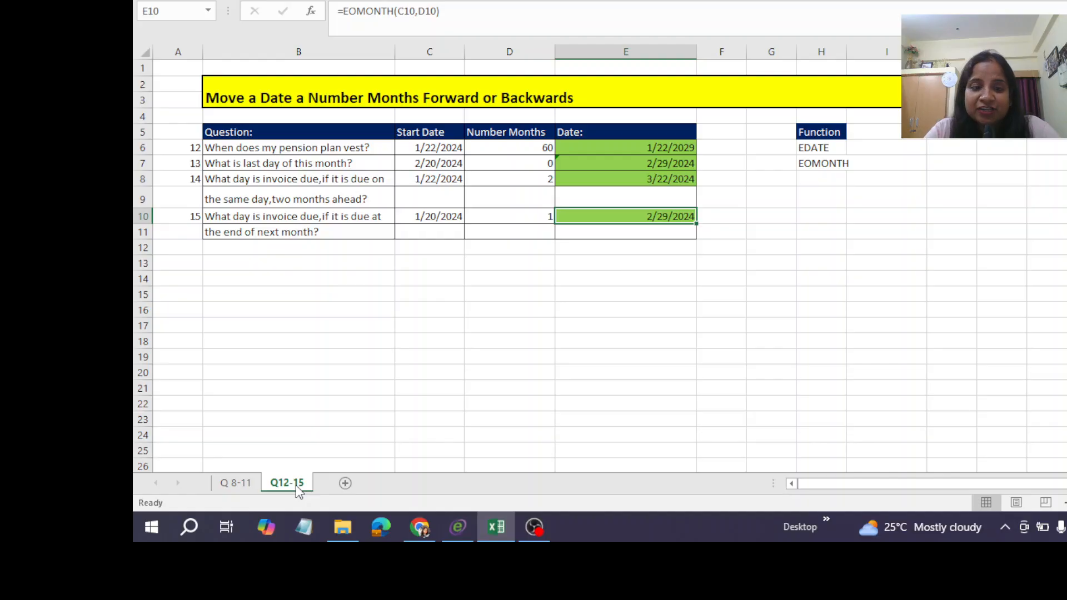
{"action": "key", "text": "alt+Tab"}
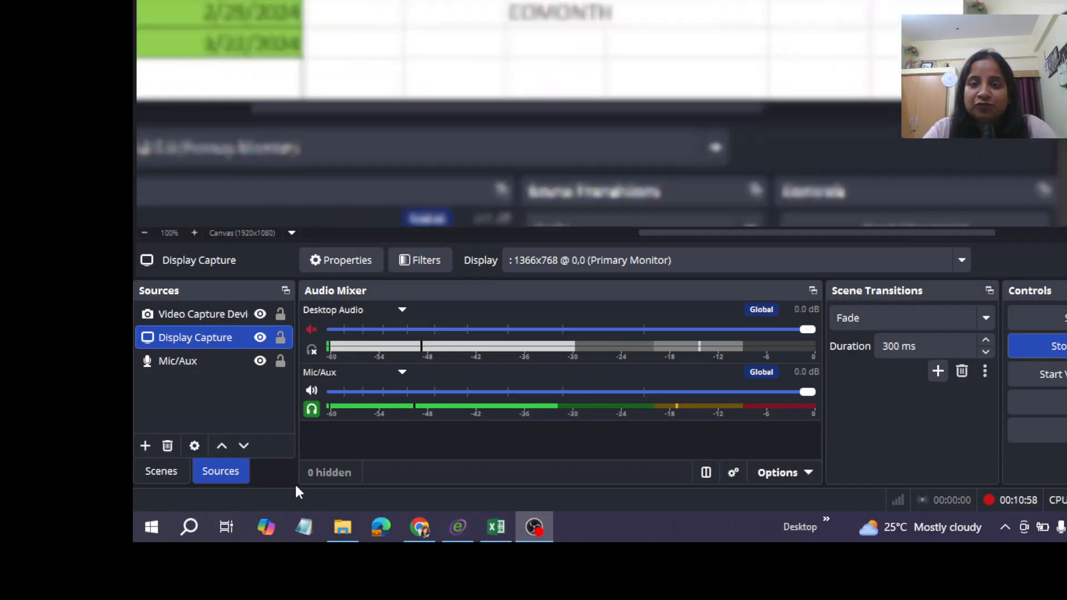